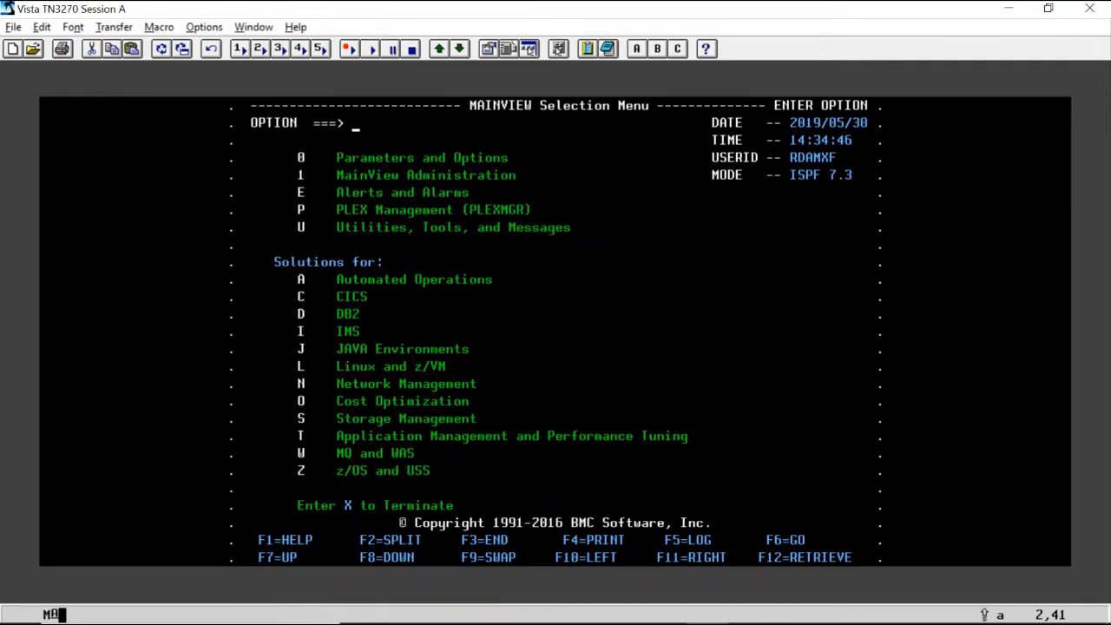
Open MainView for IMS ONLINE from the IMS solutions, accepting context ALL, initial screen MVIMS and subsystem BBCS.
{"action": "type", "text": "L"}
{"action": "key", "text": "Return"}
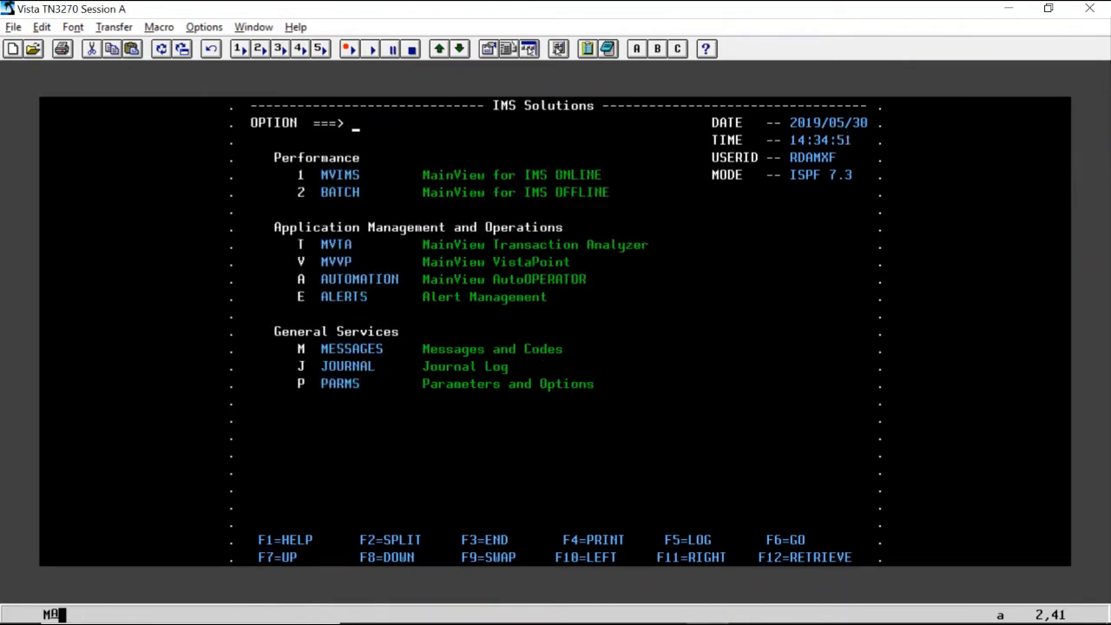
{"action": "type", "text": "1"}
{"action": "key", "text": "Return"}
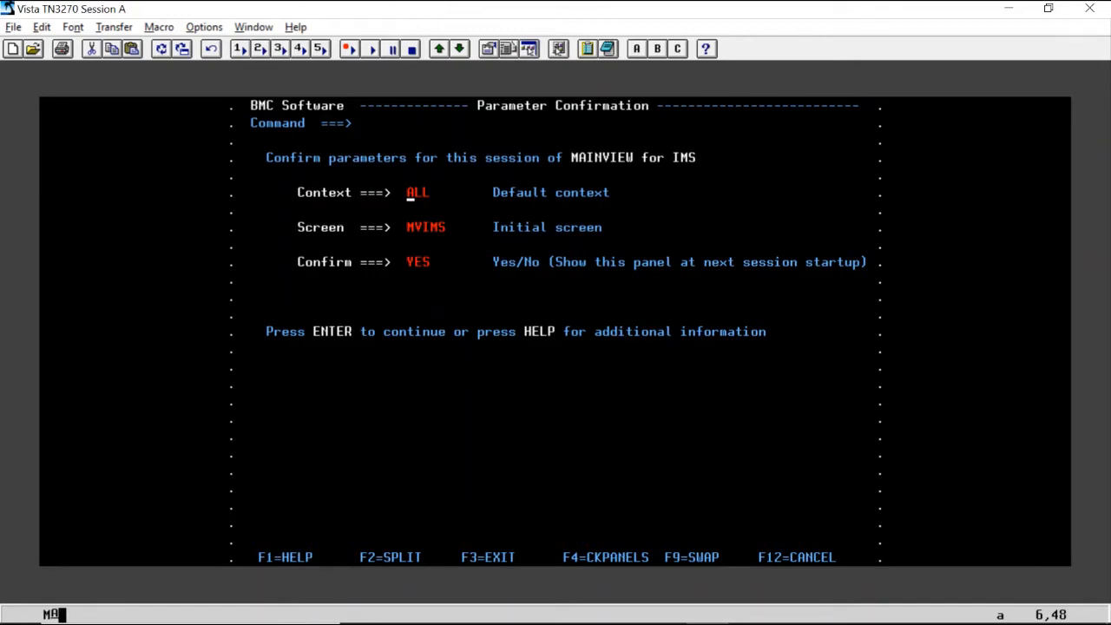
{"action": "key", "text": "Return"}
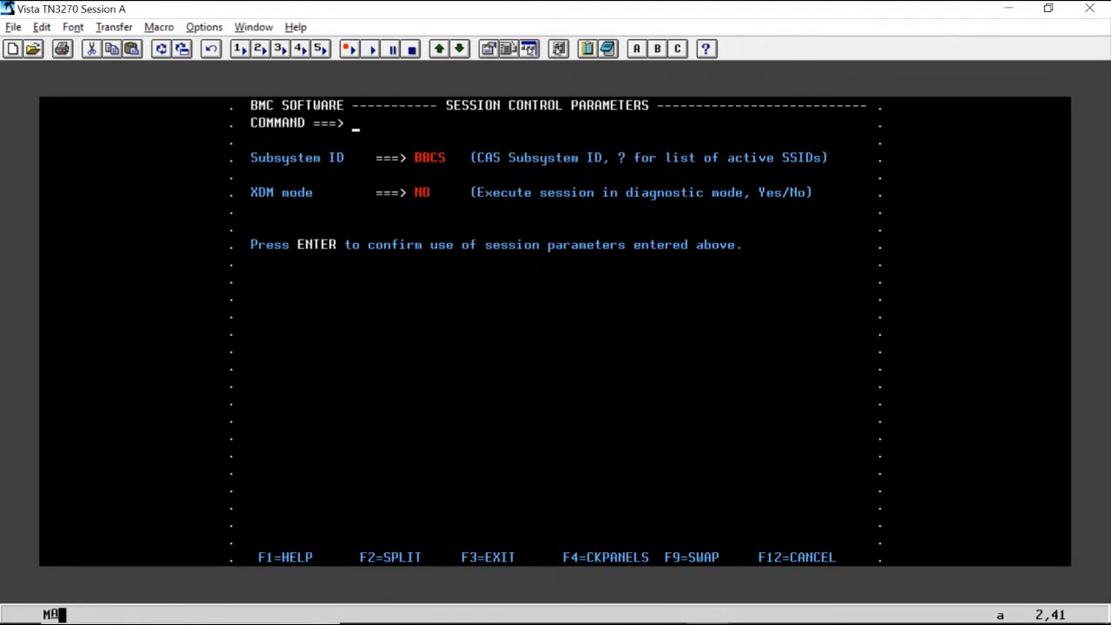
{"action": "key", "text": "Return"}
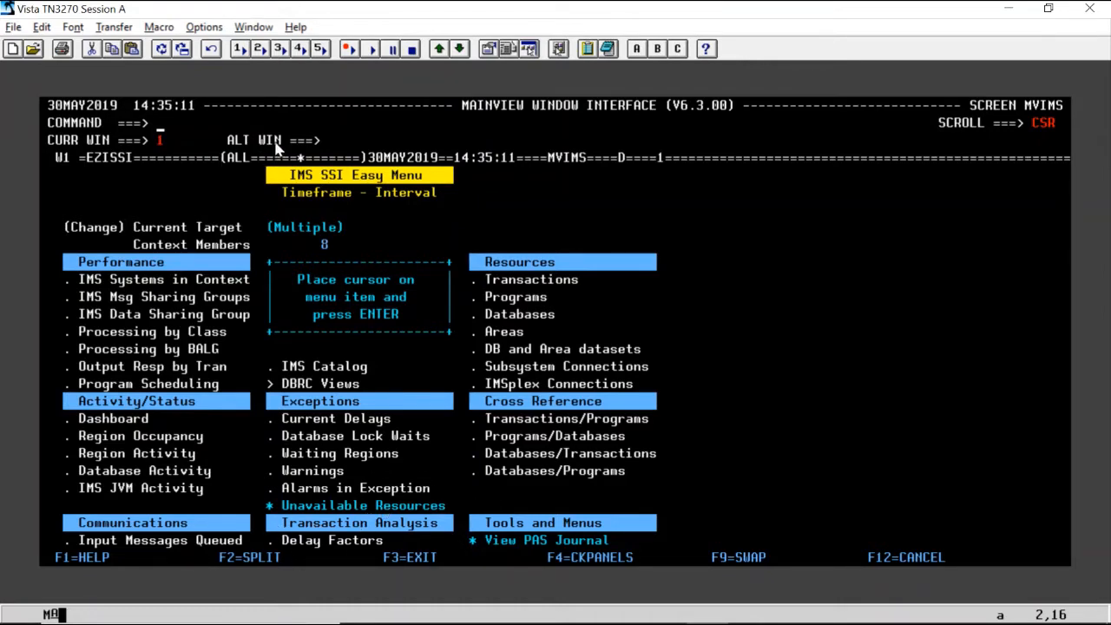
Open the Traces view under Transaction Analysis and choose Start Application Trace from its related views.
{"action": "key", "text": "F8"}
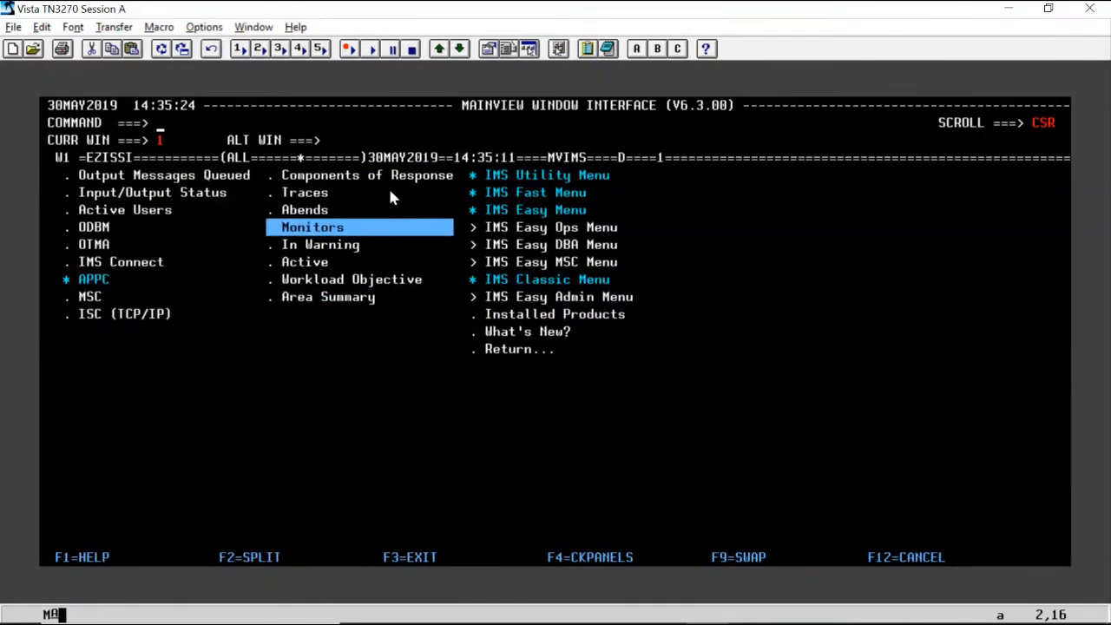
{"action": "left_click", "coordinate": [295, 197]}
{"action": "key", "text": "Left"}
{"action": "key", "text": "Return"}
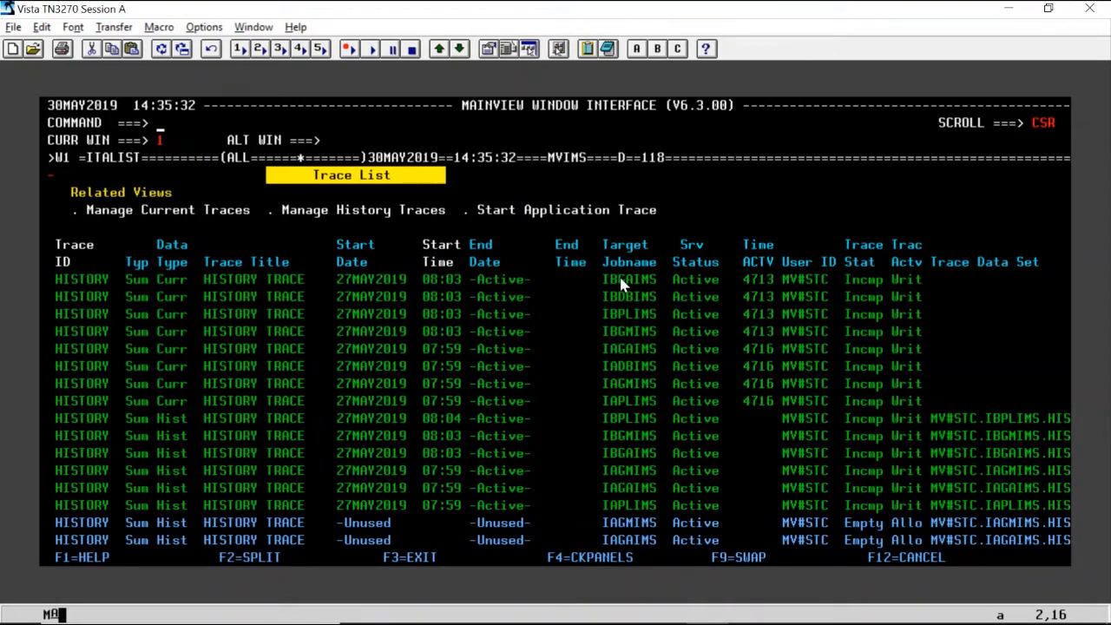
{"action": "left_click", "coordinate": [479, 211]}
{"action": "key", "text": "Return"}
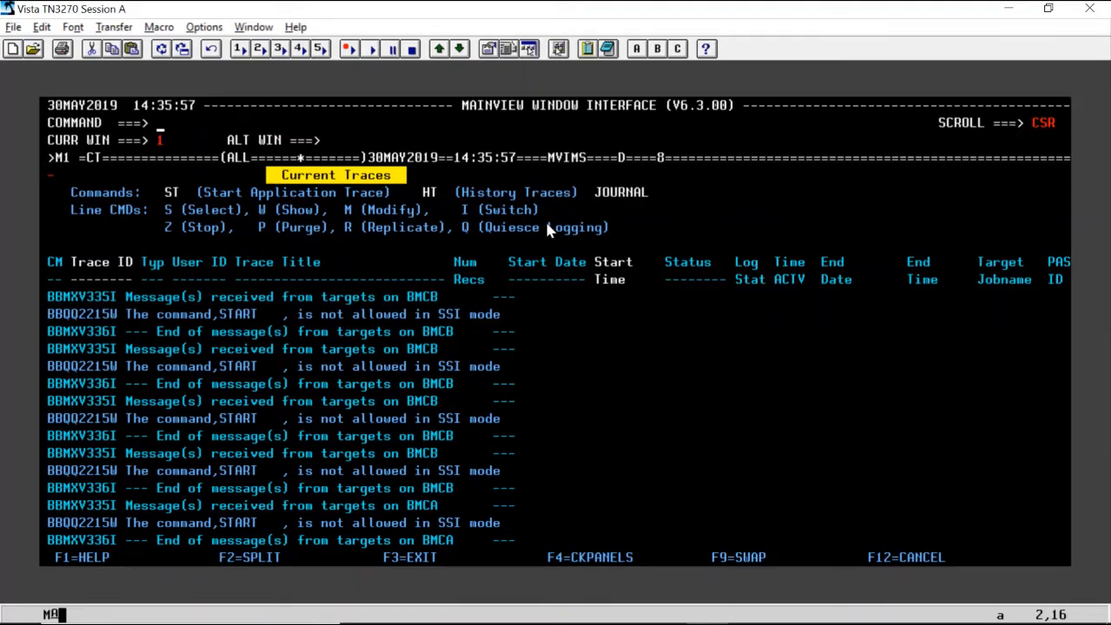
Switch the Current Traces view to the IAGAIMS context with the CON command and clear the messages.
{"action": "key", "text": "Down"}
{"action": "key", "text": "Down"}
{"action": "key", "text": "Right"}
{"action": "key", "text": "Right"}
{"action": "key", "text": "Right"}
{"action": "key", "text": "Right"}
{"action": "key", "text": "Right"}
{"action": "key", "text": "Right"}
{"action": "key", "text": "Right"}
{"action": "key", "text": "Right"}
{"action": "key", "text": "Up"}
{"action": "key", "text": "Up"}
{"action": "key", "text": "Up"}
{"action": "key", "text": "Left"}
{"action": "key", "text": "Down"}
{"action": "key", "text": "Left"}
{"action": "key", "text": "Left"}
{"action": "key", "text": "Left"}
{"action": "key", "text": "Left"}
{"action": "key", "text": "Left"}
{"action": "key", "text": "Left"}
{"action": "key", "text": "Left"}
{"action": "type", "text": "con IAGAIMS"}
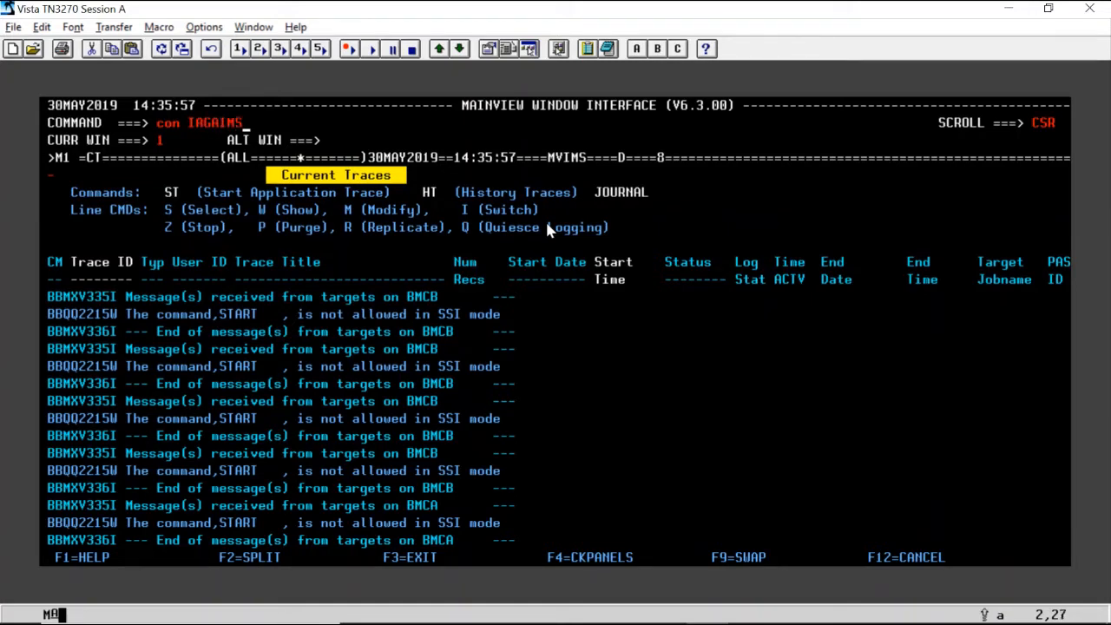
{"action": "key", "text": "Return"}
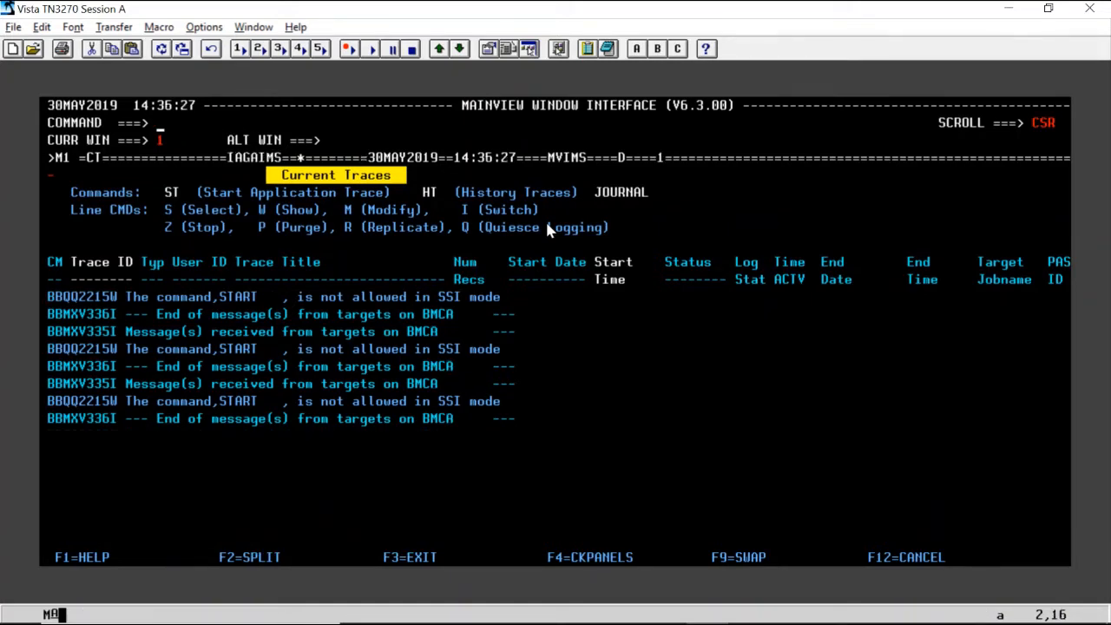
{"action": "left_click", "coordinate": [234, 163]}
{"action": "left_click", "coordinate": [164, 124]}
{"action": "key", "text": "Return"}
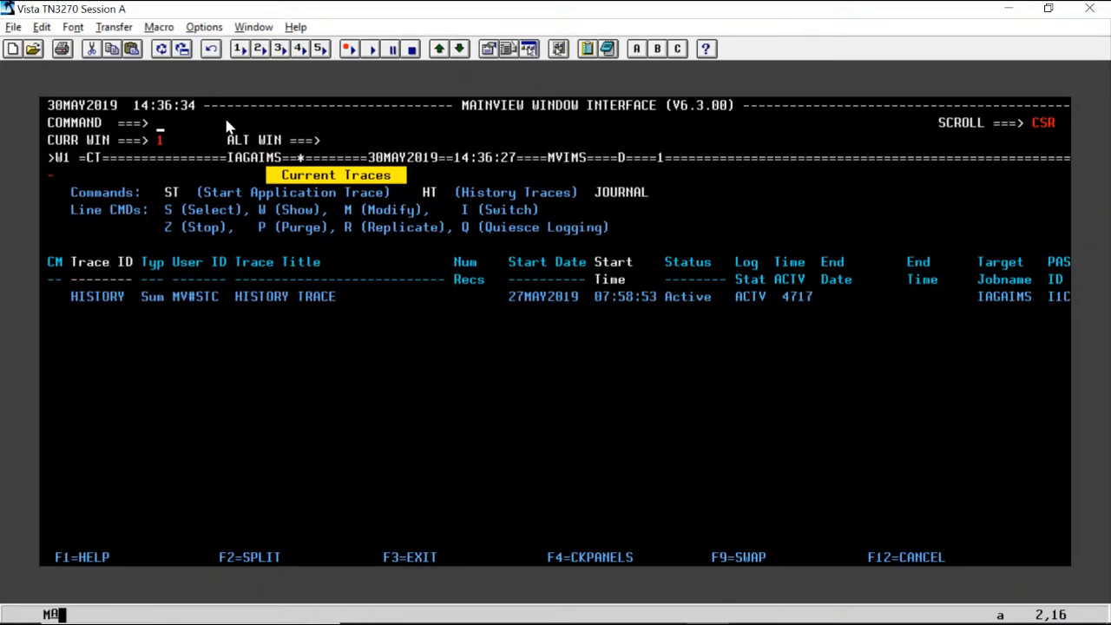
Examine the HISTORY trace's columns in Current Traces, including its start time, status, target job name and trace data set name.
{"action": "key", "text": "Right"}
{"action": "key", "text": "Down"}
{"action": "key", "text": "Down"}
{"action": "key", "text": "Down"}
{"action": "key", "text": "Down"}
{"action": "key", "text": "Down"}
{"action": "key", "text": "Down"}
{"action": "key", "text": "Down"}
{"action": "key", "text": "Down"}
{"action": "key", "text": "Down"}
{"action": "key", "text": "Right"}
{"action": "key", "text": "Right"}
{"action": "key", "text": "Right"}
{"action": "key", "text": "Right"}
{"action": "key", "text": "Right"}
{"action": "key", "text": "Right"}
{"action": "key", "text": "Right"}
{"action": "key", "text": "Up"}
{"action": "key", "text": "Left"}
{"action": "key", "text": "Right"}
{"action": "key", "text": "Right"}
{"action": "key", "text": "Right"}
{"action": "key", "text": "Right"}
{"action": "key", "text": "Right"}
{"action": "key", "text": "Right"}
{"action": "key", "text": "Right"}
{"action": "key", "text": "Right"}
{"action": "key", "text": "Right"}
{"action": "key", "text": "Down"}
{"action": "key", "text": "Up"}
{"action": "key", "text": "Left"}
{"action": "key", "text": "Right"}
{"action": "key", "text": "Right"}
{"action": "key", "text": "Right"}
{"action": "key", "text": "Right"}
{"action": "key", "text": "Right"}
{"action": "key", "text": "Right"}
{"action": "key", "text": "Right"}
{"action": "key", "text": "Right"}
{"action": "key", "text": "Right"}
{"action": "key", "text": "Right"}
{"action": "key", "text": "Right"}
{"action": "key", "text": "Right"}
{"action": "key", "text": "Right"}
{"action": "key", "text": "Right"}
{"action": "key", "text": "Right"}
{"action": "key", "text": "Right"}
{"action": "key", "text": "Right"}
{"action": "key", "text": "Right"}
{"action": "key", "text": "Right"}
{"action": "key", "text": "Right"}
{"action": "key", "text": "Right"}
{"action": "key", "text": "Right"}
{"action": "key", "text": "Right"}
{"action": "key", "text": "Right"}
{"action": "key", "text": "Right"}
{"action": "key", "text": "Right"}
{"action": "key", "text": "Right"}
{"action": "key", "text": "Right"}
{"action": "key", "text": "Left"}
{"action": "key", "text": "Left"}
{"action": "key", "text": "Right"}
{"action": "key", "text": "Right"}
{"action": "key", "text": "Right"}
{"action": "key", "text": "Right"}
{"action": "key", "text": "Right"}
{"action": "key", "text": "Right"}
{"action": "key", "text": "Right"}
{"action": "key", "text": "Right"}
{"action": "key", "text": "Right"}
{"action": "key", "text": "Right"}
{"action": "key", "text": "Right"}
{"action": "key", "text": "Right"}
{"action": "key", "text": "Right"}
{"action": "key", "text": "Right"}
{"action": "key", "text": "Right"}
{"action": "key", "text": "Right"}
{"action": "key", "text": "Right"}
{"action": "key", "text": "Right"}
{"action": "key", "text": "Right"}
{"action": "key", "text": "Right"}
{"action": "key", "text": "Right"}
{"action": "key", "text": "F11"}
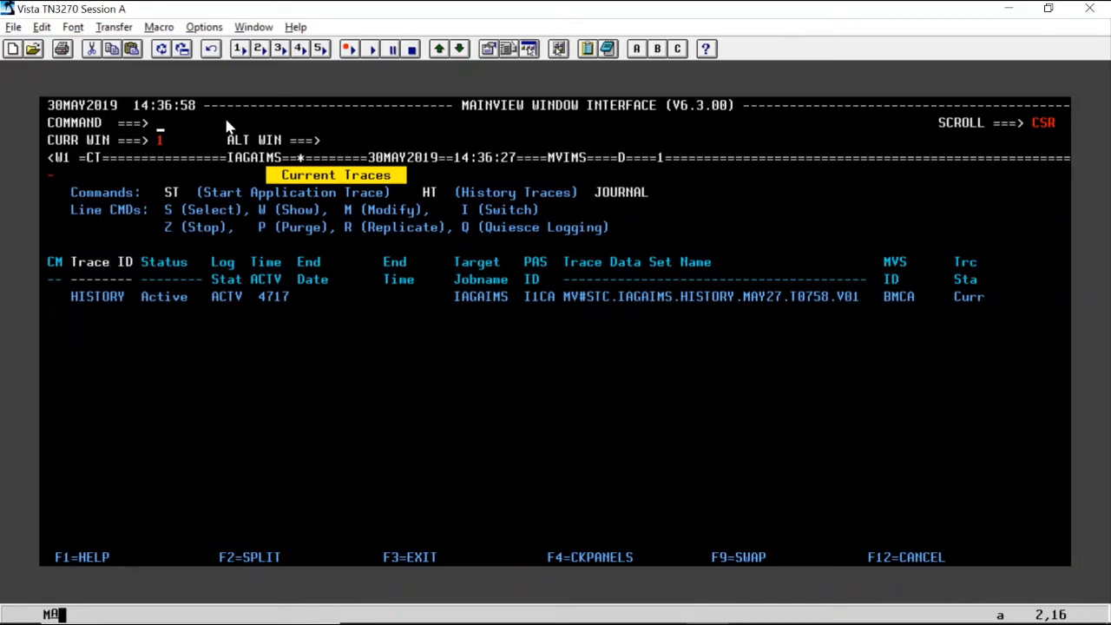
{"action": "key", "text": "F10"}
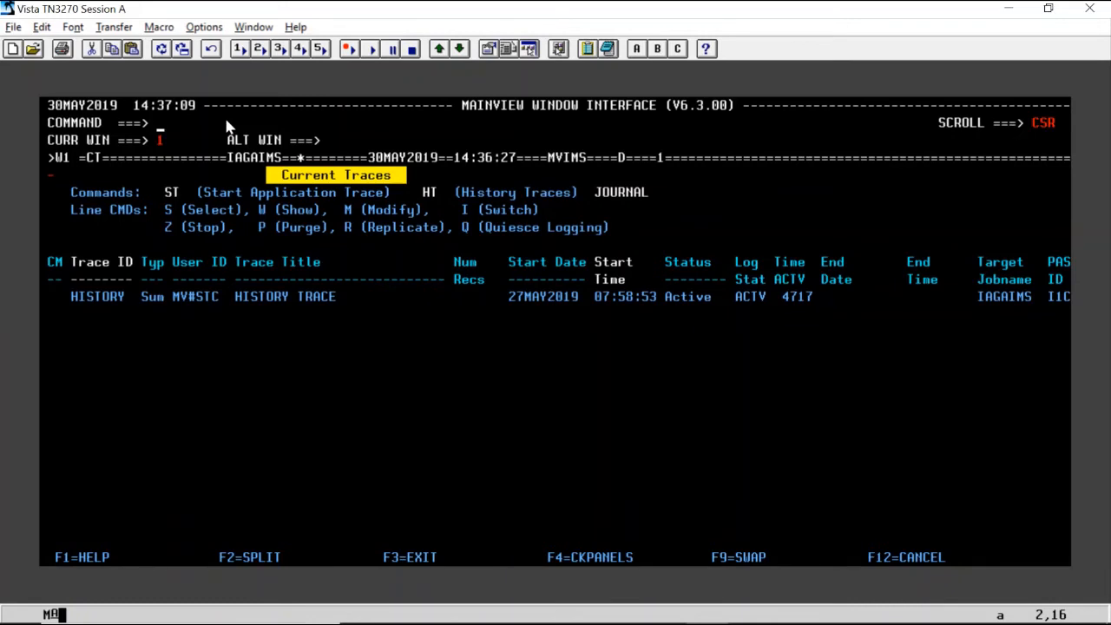
Open a Start IMS Trace Request with the ST command and set the trace identifier to TEST1 and the type to D.
{"action": "type", "text": "st"}
{"action": "key", "text": "Return"}
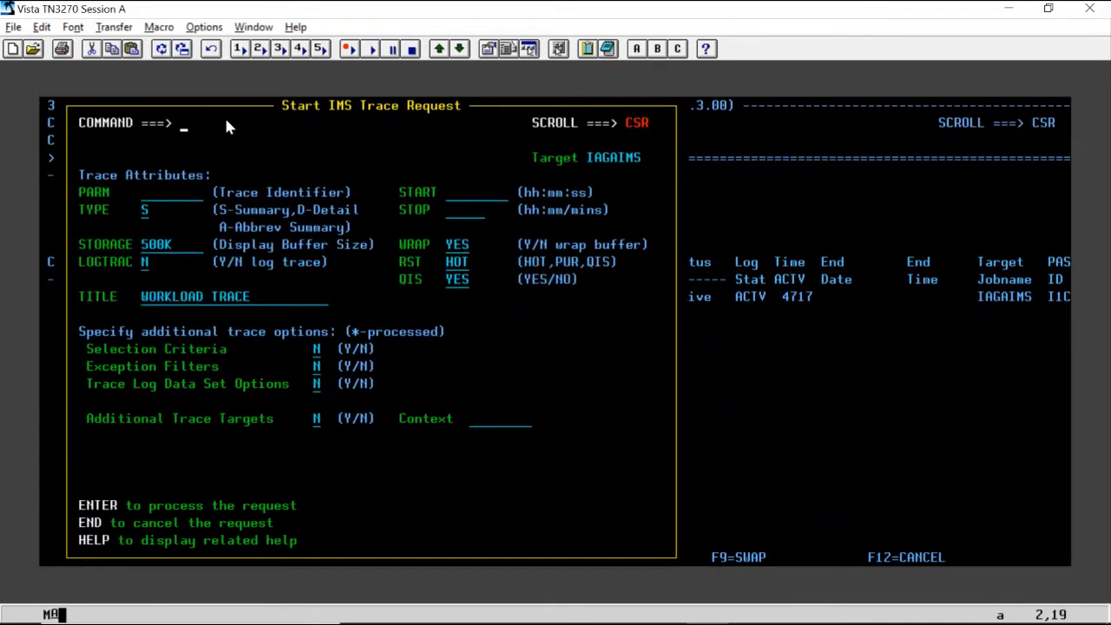
{"action": "key", "text": "Down"}
{"action": "key", "text": "Down"}
{"action": "key", "text": "Down"}
{"action": "key", "text": "Down"}
{"action": "key", "text": "Left"}
{"action": "key", "text": "Left"}
{"action": "key", "text": "Left"}
{"action": "key", "text": "Left"}
{"action": "key", "text": "Left"}
{"action": "type", "text": "TEST1"}
Review the start, stop, storage, wrap and log trace fields of the trace request.
{"action": "key", "text": "Down"}
{"action": "key", "text": "Left"}
{"action": "key", "text": "Left"}
{"action": "key", "text": "Left"}
{"action": "key", "text": "Left"}
{"action": "key", "text": "Left"}
{"action": "type", "text": "D"}
{"action": "key", "text": "Right"}
{"action": "key", "text": "Right"}
{"action": "key", "text": "Right"}
{"action": "key", "text": "Right"}
{"action": "key", "text": "Right"}
{"action": "key", "text": "Right"}
{"action": "key", "text": "Right"}
{"action": "key", "text": "Right"}
{"action": "key", "text": "Right"}
{"action": "key", "text": "Right"}
{"action": "key", "text": "Right"}
{"action": "key", "text": "Right"}
{"action": "key", "text": "Right"}
{"action": "key", "text": "Right"}
{"action": "key", "text": "Right"}
{"action": "key", "text": "Right"}
{"action": "key", "text": "Right"}
{"action": "key", "text": "Right"}
{"action": "key", "text": "Right"}
{"action": "key", "text": "Right"}
{"action": "key", "text": "Right"}
{"action": "key", "text": "Up"}
{"action": "key", "text": "Up"}
Change the trace request's title to WORKLOAD TEST TRACE.
{"action": "key", "text": "Right"}
{"action": "key", "text": "Right"}
{"action": "key", "text": "Right"}
{"action": "key", "text": "Right"}
{"action": "key", "text": "Right"}
{"action": "key", "text": "Right"}
{"action": "key", "text": "Right"}
{"action": "key", "text": "Right"}
{"action": "key", "text": "Right"}
{"action": "key", "text": "Left"}
{"action": "key", "text": "Left"}
{"action": "key", "text": "Left"}
{"action": "key", "text": "Left"}
{"action": "key", "text": "Left"}
{"action": "key", "text": "Left"}
{"action": "key", "text": "Left"}
{"action": "key", "text": "Left"}
{"action": "key", "text": "Left"}
{"action": "key", "text": "Left"}
{"action": "key", "text": "Left"}
{"action": "key", "text": "Left"}
{"action": "key", "text": "Left"}
{"action": "key", "text": "Left"}
{"action": "key", "text": "Left"}
{"action": "key", "text": "Left"}
{"action": "key", "text": "Left"}
{"action": "key", "text": "Left"}
{"action": "key", "text": "Left"}
{"action": "key", "text": "Left"}
{"action": "key", "text": "Left"}
{"action": "key", "text": "Left"}
{"action": "key", "text": "Left"}
{"action": "key", "text": "Left"}
{"action": "key", "text": "Left"}
{"action": "key", "text": "Left"}
{"action": "key", "text": "Left"}
{"action": "key", "text": "Left"}
{"action": "key", "text": "Left"}
{"action": "key", "text": "Left"}
{"action": "key", "text": "Left"}
{"action": "key", "text": "Left"}
{"action": "key", "text": "Left"}
{"action": "key", "text": "Left"}
{"action": "key", "text": "Left"}
{"action": "key", "text": "Left"}
{"action": "key", "text": "Down"}
{"action": "key", "text": "Down"}
{"action": "key", "text": "Down"}
{"action": "key", "text": "Down"}
{"action": "key", "text": "Down"}
{"action": "key", "text": "Up"}
{"action": "key", "text": "Up"}
{"action": "key", "text": "Down"}
{"action": "key", "text": "Down"}
{"action": "key", "text": "Left"}
{"action": "key", "text": "Left"}
{"action": "key", "text": "Up"}
{"action": "key", "text": "Up"}
{"action": "key", "text": "Down"}
{"action": "key", "text": "Up"}
{"action": "key", "text": "Up"}
{"action": "key", "text": "Down"}
{"action": "key", "text": "Down"}
{"action": "key", "text": "Down"}
{"action": "key", "text": "Down"}
{"action": "key", "text": "Right"}
{"action": "key", "text": "Right"}
{"action": "key", "text": "Right"}
{"action": "key", "text": "Right"}
{"action": "key", "text": "Right"}
{"action": "key", "text": "Right"}
{"action": "key", "text": "Right"}
{"action": "type", "text": "TEST TRAV"}
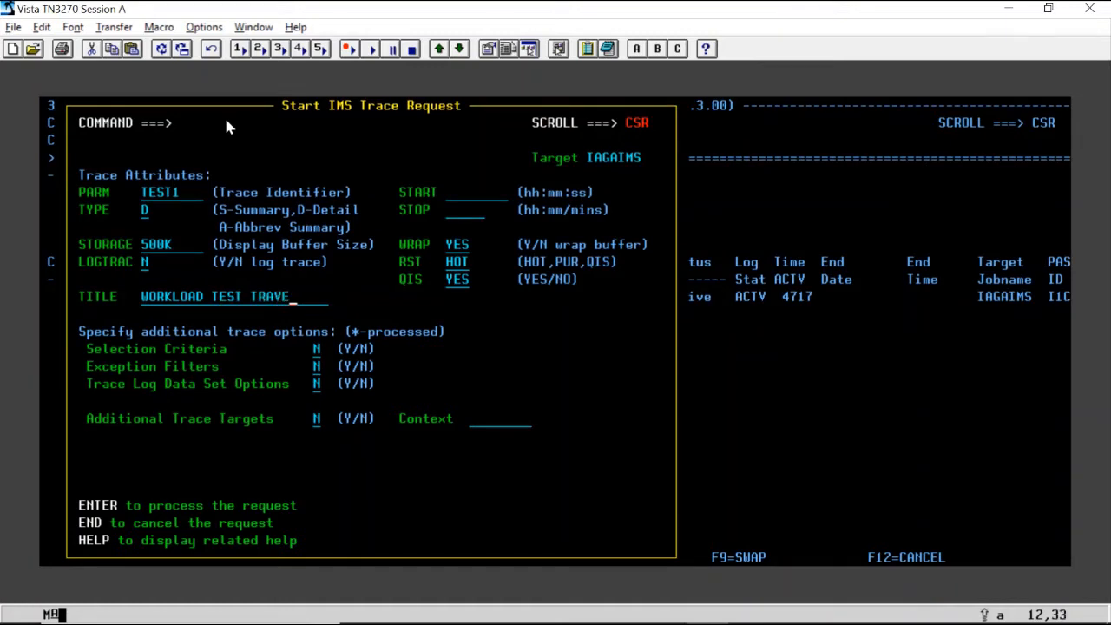
{"action": "key", "text": "BackSpace"}
{"action": "type", "text": "CE"}
Set the Selection Criteria option of the trace request to Y.
{"action": "key", "text": "Down"}
{"action": "key", "text": "Down"}
{"action": "key", "text": "Down"}
{"action": "key", "text": "Down"}
{"action": "key", "text": "Up"}
{"action": "key", "text": "Up"}
{"action": "key", "text": "Up"}
{"action": "key", "text": "Down"}
{"action": "key", "text": "Left"}
{"action": "key", "text": "Left"}
{"action": "key", "text": "Left"}
{"action": "key", "text": "Left"}
{"action": "key", "text": "Left"}
{"action": "key", "text": "Left"}
{"action": "key", "text": "Left"}
{"action": "key", "text": "Left"}
{"action": "key", "text": "Left"}
{"action": "key", "text": "Left"}
{"action": "key", "text": "Left"}
{"action": "key", "text": "Left"}
{"action": "key", "text": "Left"}
{"action": "key", "text": "Left"}
{"action": "key", "text": "Right"}
{"action": "key", "text": "Right"}
{"action": "key", "text": "Right"}
{"action": "key", "text": "Right"}
{"action": "key", "text": "Right"}
{"action": "key", "text": "Right"}
{"action": "key", "text": "Right"}
{"action": "key", "text": "Right"}
{"action": "key", "text": "Right"}
{"action": "key", "text": "Right"}
{"action": "key", "text": "Right"}
{"action": "key", "text": "Down"}
{"action": "key", "text": "Right"}
{"action": "key", "text": "Right"}
{"action": "key", "text": "Right"}
{"action": "key", "text": "Right"}
{"action": "key", "text": "Right"}
{"action": "type", "text": "Y"}
Set the Exception Filters and Trace Log Data Set Options of the trace request to Y.
{"action": "key", "text": "Right"}
{"action": "key", "text": "Right"}
{"action": "key", "text": "Right"}
{"action": "key", "text": "Down"}
{"action": "key", "text": "Left"}
{"action": "key", "text": "Left"}
{"action": "key", "text": "Left"}
{"action": "type", "text": "Y"}
{"action": "key", "text": "Right"}
{"action": "key", "text": "Right"}
{"action": "key", "text": "Down"}
{"action": "key", "text": "Left"}
{"action": "key", "text": "Left"}
{"action": "key", "text": "Left"}
{"action": "type", "text": "Y"}
Review the Additional Trace Targets and Context fields without changing them, and process the request to reach the selection criteria.
{"action": "key", "text": "Right"}
{"action": "key", "text": "Right"}
{"action": "key", "text": "Down"}
{"action": "key", "text": "Down"}
{"action": "key", "text": "Left"}
{"action": "key", "text": "Left"}
{"action": "key", "text": "Left"}
{"action": "key", "text": "Left"}
{"action": "key", "text": "Left"}
{"action": "key", "text": "Left"}
{"action": "key", "text": "Left"}
{"action": "key", "text": "Left"}
{"action": "key", "text": "Left"}
{"action": "key", "text": "Left"}
{"action": "key", "text": "Left"}
{"action": "key", "text": "Left"}
{"action": "key", "text": "Left"}
{"action": "key", "text": "Right"}
{"action": "key", "text": "Right"}
{"action": "key", "text": "Right"}
{"action": "key", "text": "Right"}
{"action": "key", "text": "Right"}
{"action": "key", "text": "Right"}
{"action": "key", "text": "Right"}
{"action": "key", "text": "Right"}
{"action": "key", "text": "Right"}
{"action": "key", "text": "Right"}
{"action": "key", "text": "Right"}
{"action": "key", "text": "Right"}
{"action": "key", "text": "Right"}
{"action": "key", "text": "Right"}
{"action": "key", "text": "Right"}
{"action": "key", "text": "Right"}
{"action": "key", "text": "Right"}
{"action": "key", "text": "Right"}
{"action": "key", "text": "Right"}
{"action": "key", "text": "Right"}
{"action": "key", "text": "Right"}
{"action": "key", "text": "Left"}
{"action": "key", "text": "Left"}
{"action": "key", "text": "Left"}
{"action": "key", "text": "Left"}
{"action": "key", "text": "Left"}
{"action": "key", "text": "Left"}
{"action": "key", "text": "Left"}
{"action": "key", "text": "Left"}
{"action": "key", "text": "Left"}
{"action": "key", "text": "Left"}
{"action": "key", "text": "Left"}
{"action": "key", "text": "Left"}
{"action": "key", "text": "Left"}
{"action": "key", "text": "Left"}
{"action": "key", "text": "Left"}
{"action": "key", "text": "Left"}
{"action": "key", "text": "Left"}
{"action": "key", "text": "Left"}
{"action": "key", "text": "Left"}
{"action": "key", "text": "Left"}
{"action": "key", "text": "Right"}
{"action": "key", "text": "Return"}
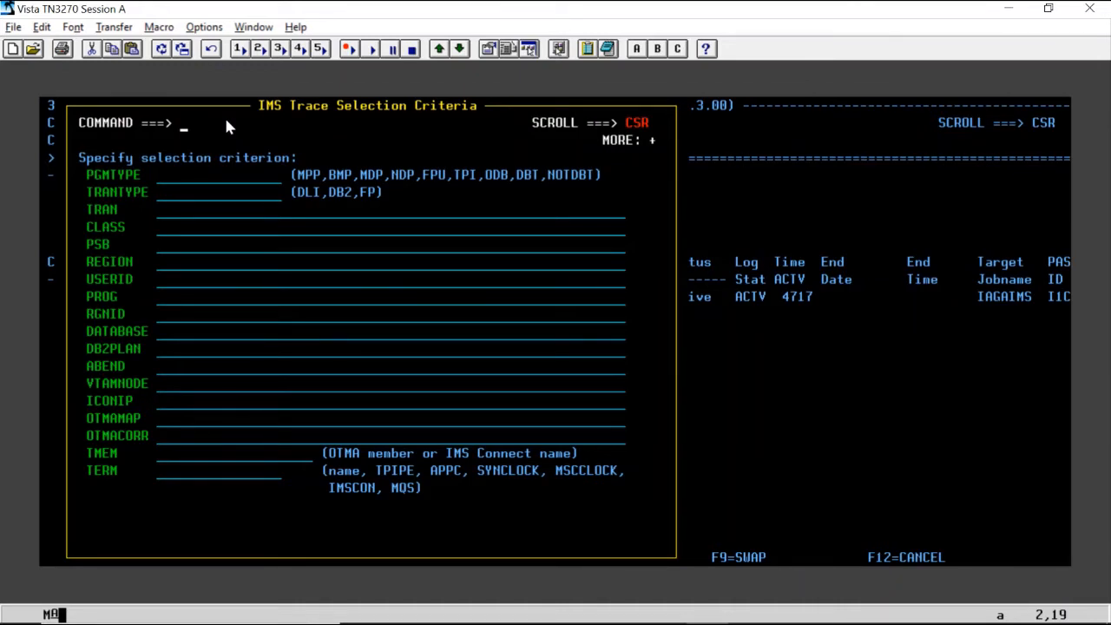
Enter the user ID as the USERID selection criterion, and accept the exception filters with all thresholds blank.
{"action": "key", "text": "Down"}
{"action": "key", "text": "Down"}
{"action": "key", "text": "Down"}
{"action": "key", "text": "Down"}
{"action": "key", "text": "Down"}
{"action": "key", "text": "Down"}
{"action": "key", "text": "Down"}
{"action": "key", "text": "Down"}
{"action": "key", "text": "Down"}
{"action": "key", "text": "Down"}
{"action": "key", "text": "Down"}
{"action": "key", "text": "Down"}
{"action": "key", "text": "Down"}
{"action": "key", "text": "Down"}
{"action": "key", "text": "Down"}
{"action": "key", "text": "Up"}
{"action": "key", "text": "Up"}
{"action": "key", "text": "Up"}
{"action": "key", "text": "Down"}
{"action": "key", "text": "Up"}
{"action": "key", "text": "Up"}
{"action": "key", "text": "Up"}
{"action": "key", "text": "Up"}
{"action": "key", "text": "Left"}
{"action": "key", "text": "Left"}
{"action": "key", "text": "Left"}
{"action": "type", "text": "RDAMXF"}
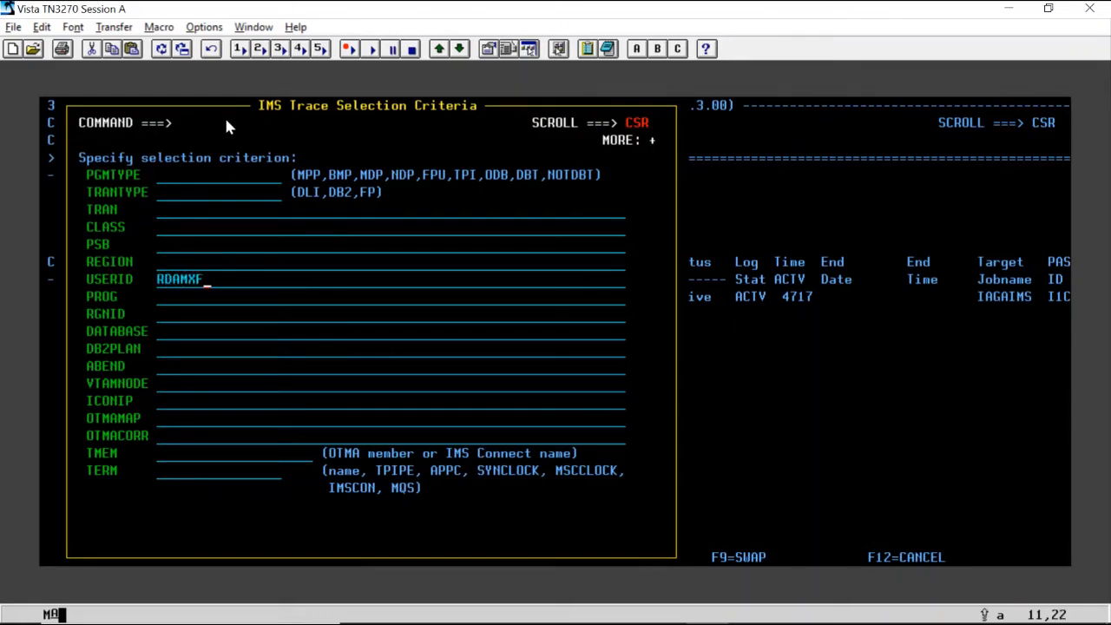
{"action": "key", "text": "Return"}
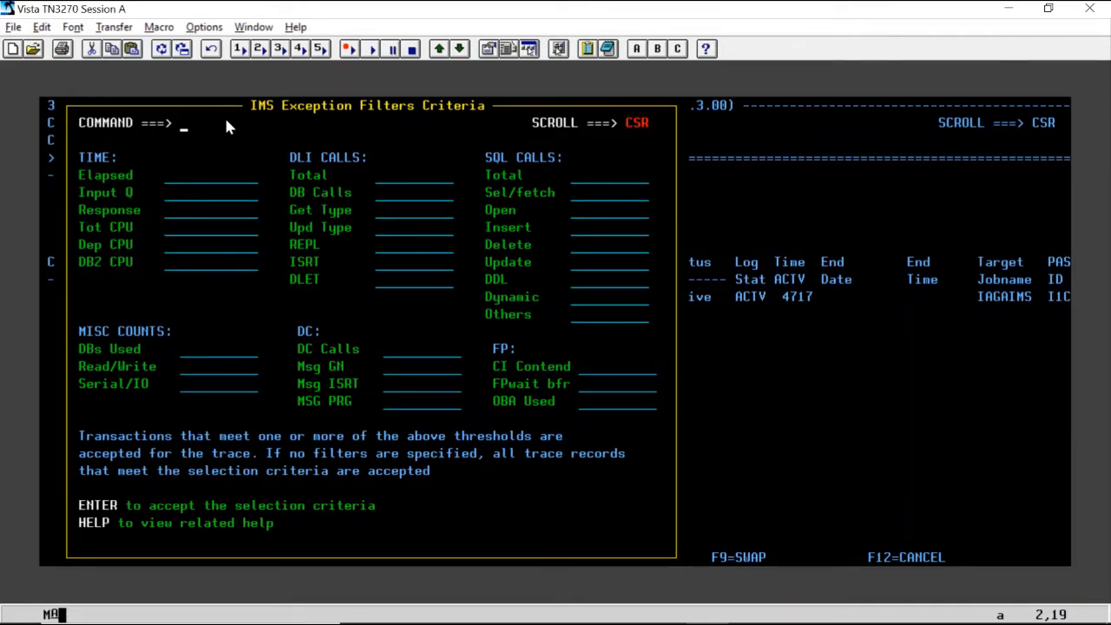
{"action": "key", "text": "Return"}
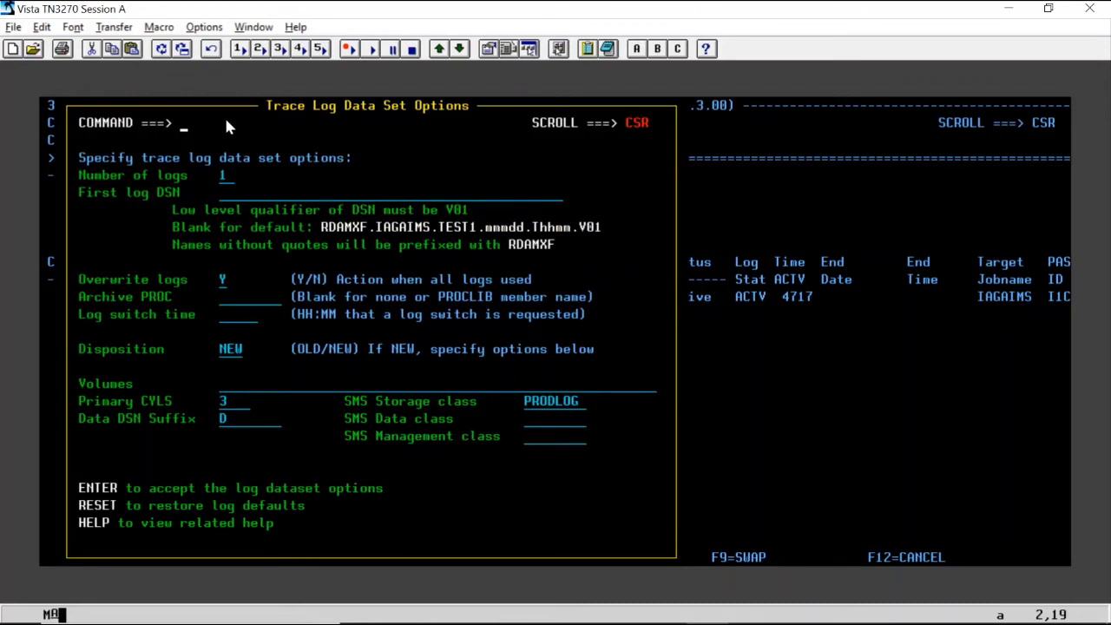
Set the number of logs to 2 in the trace log data set options.
{"action": "key", "text": "Down"}
{"action": "key", "text": "Down"}
{"action": "key", "text": "Down"}
{"action": "key", "text": "Right"}
{"action": "key", "text": "Right"}
{"action": "key", "text": "Right"}
{"action": "key", "text": "Right"}
Set the first log DSN to 'BMCSCM.TEST.TRACE.V01', including the quotes.
{"action": "key", "text": "Right"}
{"action": "type", "text": "2"}
{"action": "key", "text": "Left"}
{"action": "key", "text": "Right"}
{"action": "key", "text": "Caps_Lock"}
{"action": "type", "text": "BMCSCM.TEST"}
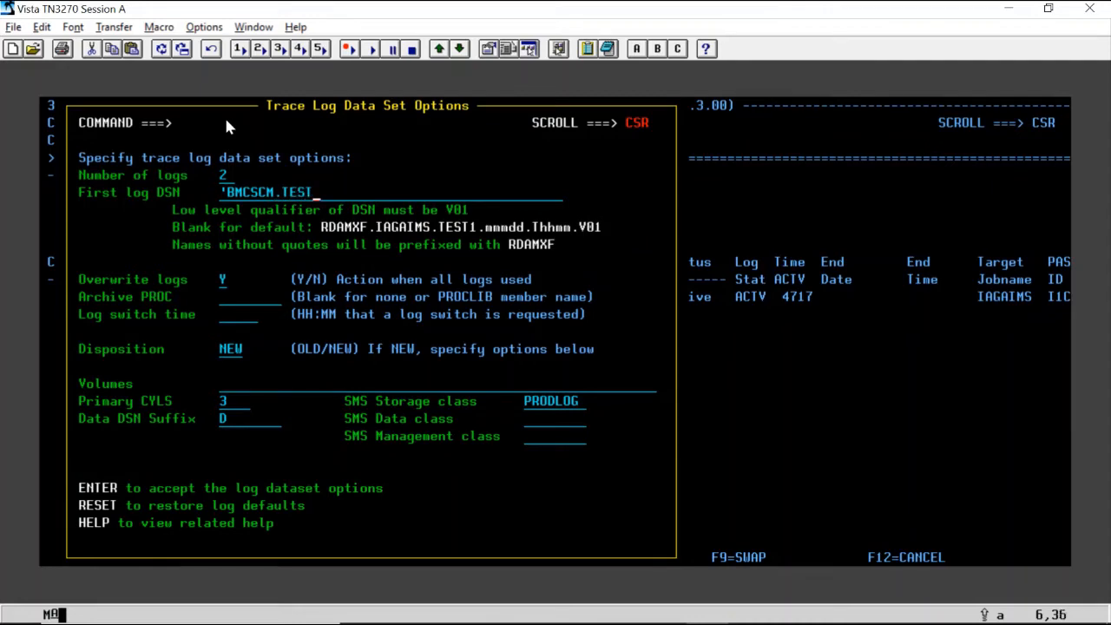
{"action": "type", "text": ".TRACE.V01"}
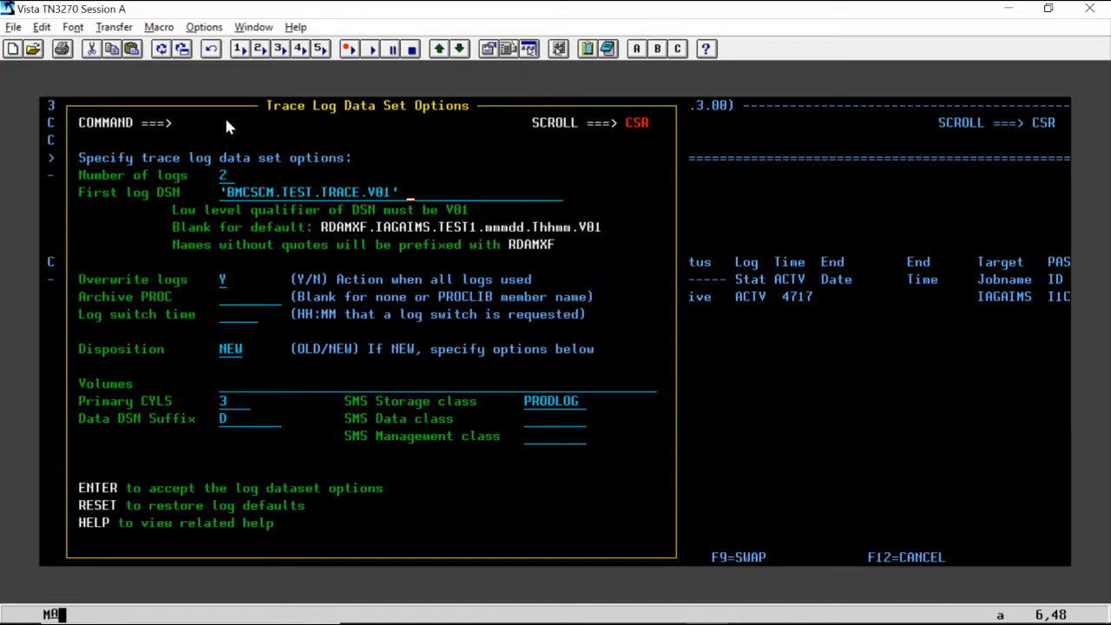
Review the overwrite, archive, log switch, disposition, space and SMS fields of the trace log data set options, and accept the options.
{"action": "key", "text": "Down"}
{"action": "key", "text": "Down"}
{"action": "key", "text": "Down"}
{"action": "key", "text": "Left"}
{"action": "key", "text": "Left"}
{"action": "key", "text": "Left"}
{"action": "key", "text": "Left"}
{"action": "key", "text": "Left"}
{"action": "key", "text": "Left"}
{"action": "key", "text": "Left"}
{"action": "key", "text": "Left"}
{"action": "key", "text": "Left"}
{"action": "key", "text": "Left"}
{"action": "key", "text": "Left"}
{"action": "key", "text": "Left"}
{"action": "key", "text": "Left"}
{"action": "key", "text": "Left"}
{"action": "key", "text": "Left"}
{"action": "key", "text": "Left"}
{"action": "key", "text": "Left"}
{"action": "key", "text": "Left"}
{"action": "key", "text": "Left"}
{"action": "key", "text": "Left"}
{"action": "key", "text": "Left"}
{"action": "key", "text": "Left"}
{"action": "key", "text": "Left"}
{"action": "key", "text": "Left"}
{"action": "key", "text": "Left"}
{"action": "key", "text": "Left"}
{"action": "key", "text": "Down"}
{"action": "key", "text": "Down"}
{"action": "key", "text": "Left"}
{"action": "key", "text": "Left"}
{"action": "key", "text": "Right"}
{"action": "key", "text": "Right"}
{"action": "key", "text": "Right"}
{"action": "key", "text": "Right"}
{"action": "key", "text": "Down"}
{"action": "key", "text": "Down"}
{"action": "key", "text": "Down"}
{"action": "key", "text": "Down"}
{"action": "key", "text": "Down"}
{"action": "key", "text": "Up"}
{"action": "key", "text": "Up"}
{"action": "key", "text": "Down"}
{"action": "key", "text": "Down"}
{"action": "key", "text": "Down"}
{"action": "key", "text": "Up"}
{"action": "key", "text": "Down"}
{"action": "key", "text": "Down"}
{"action": "key", "text": "Down"}
{"action": "key", "text": "Down"}
{"action": "key", "text": "Down"}
{"action": "key", "text": "Down"}
{"action": "key", "text": "Right"}
{"action": "key", "text": "Right"}
{"action": "key", "text": "Right"}
{"action": "key", "text": "Right"}
{"action": "key", "text": "Right"}
{"action": "key", "text": "Right"}
{"action": "key", "text": "Right"}
{"action": "key", "text": "Up"}
{"action": "key", "text": "Up"}
{"action": "key", "text": "Right"}
{"action": "key", "text": "Right"}
{"action": "key", "text": "Right"}
{"action": "key", "text": "Up"}
{"action": "key", "text": "Up"}
{"action": "key", "text": "Up"}
{"action": "key", "text": "Left"}
{"action": "key", "text": "Return"}
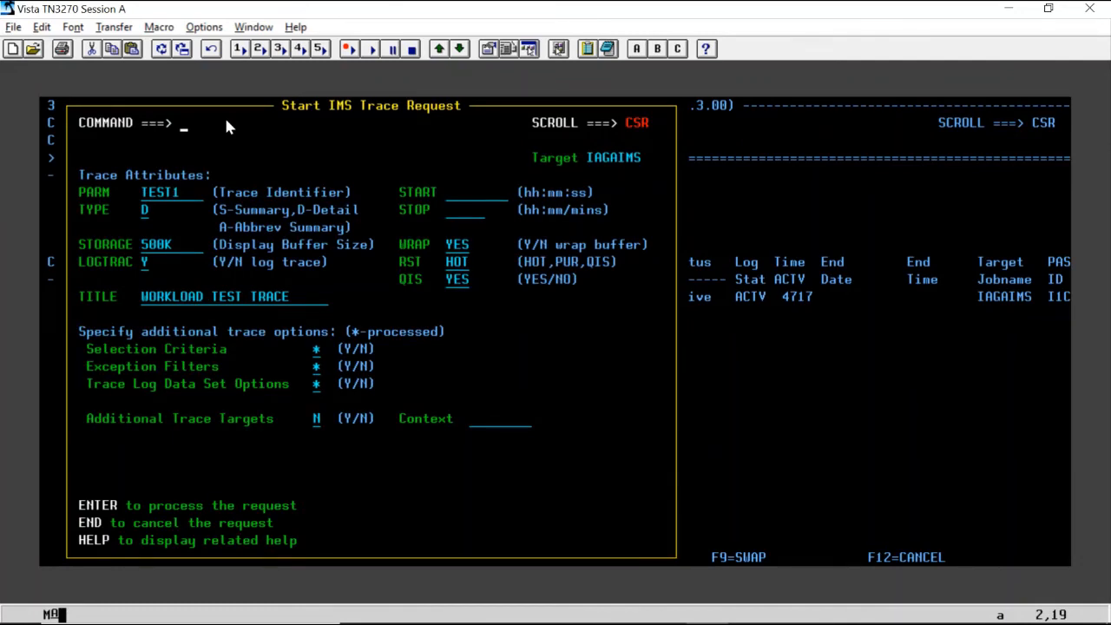
Review the trace attributes and additional trace options of the TEST1 request, and process it to start the trace on IAGAIMS.
{"action": "key", "text": "Down"}
{"action": "key", "text": "Down"}
{"action": "key", "text": "Down"}
{"action": "key", "text": "Down"}
{"action": "key", "text": "Down"}
{"action": "key", "text": "Left"}
{"action": "key", "text": "Up"}
{"action": "key", "text": "Left"}
{"action": "key", "text": "Left"}
{"action": "key", "text": "Left"}
{"action": "key", "text": "Left"}
{"action": "key", "text": "Left"}
{"action": "key", "text": "Left"}
{"action": "key", "text": "Left"}
{"action": "key", "text": "Left"}
{"action": "key", "text": "Right"}
{"action": "key", "text": "Right"}
{"action": "key", "text": "Right"}
{"action": "key", "text": "Right"}
{"action": "key", "text": "Right"}
{"action": "key", "text": "Right"}
{"action": "key", "text": "Right"}
{"action": "key", "text": "Right"}
{"action": "key", "text": "Right"}
{"action": "key", "text": "Down"}
{"action": "key", "text": "Left"}
{"action": "key", "text": "Left"}
{"action": "key", "text": "Left"}
{"action": "key", "text": "Down"}
{"action": "key", "text": "Down"}
{"action": "key", "text": "Down"}
{"action": "key", "text": "Down"}
{"action": "key", "text": "Up"}
{"action": "key", "text": "Up"}
{"action": "key", "text": "Up"}
{"action": "key", "text": "Down"}
{"action": "key", "text": "Down"}
{"action": "key", "text": "Down"}
{"action": "key", "text": "Up"}
{"action": "key", "text": "Down"}
{"action": "key", "text": "Right"}
{"action": "key", "text": "Right"}
{"action": "key", "text": "Right"}
{"action": "key", "text": "Right"}
{"action": "key", "text": "Right"}
{"action": "key", "text": "Right"}
{"action": "key", "text": "Right"}
{"action": "key", "text": "Right"}
{"action": "key", "text": "Right"}
{"action": "key", "text": "Right"}
{"action": "key", "text": "Right"}
{"action": "key", "text": "Right"}
{"action": "key", "text": "Right"}
{"action": "key", "text": "Right"}
{"action": "key", "text": "Right"}
{"action": "key", "text": "Right"}
{"action": "key", "text": "Right"}
{"action": "key", "text": "Right"}
{"action": "key", "text": "Right"}
{"action": "key", "text": "Right"}
{"action": "key", "text": "Up"}
{"action": "key", "text": "Up"}
{"action": "key", "text": "Up"}
{"action": "key", "text": "Up"}
{"action": "key", "text": "Down"}
{"action": "key", "text": "Down"}
{"action": "key", "text": "Down"}
{"action": "key", "text": "Down"}
{"action": "key", "text": "Down"}
{"action": "key", "text": "Right"}
{"action": "key", "text": "Down"}
{"action": "key", "text": "Left"}
{"action": "key", "text": "Left"}
{"action": "key", "text": "Left"}
{"action": "key", "text": "Left"}
{"action": "key", "text": "Down"}
{"action": "key", "text": "Down"}
{"action": "key", "text": "Left"}
{"action": "key", "text": "Left"}
{"action": "key", "text": "Left"}
{"action": "key", "text": "Right"}
{"action": "key", "text": "shift+Down"}
{"action": "key", "text": "shift+Down"}
{"action": "key", "text": "Right"}
{"action": "key", "text": "Right"}
{"action": "key", "text": "Right"}
{"action": "key", "text": "Right"}
{"action": "key", "text": "Right"}
{"action": "key", "text": "Right"}
{"action": "key", "text": "Right"}
{"action": "key", "text": "Right"}
{"action": "key", "text": "Right"}
{"action": "key", "text": "Right"}
{"action": "key", "text": "Right"}
{"action": "key", "text": "Right"}
{"action": "key", "text": "Right"}
{"action": "key", "text": "Right"}
{"action": "key", "text": "Right"}
{"action": "key", "text": "Right"}
{"action": "key", "text": "Right"}
{"action": "key", "text": "Right"}
{"action": "key", "text": "Right"}
{"action": "key", "text": "Down"}
{"action": "key", "text": "Down"}
{"action": "key", "text": "Down"}
{"action": "key", "text": "Down"}
{"action": "key", "text": "Left"}
{"action": "key", "text": "Right"}
{"action": "key", "text": "Right"}
{"action": "key", "text": "Return"}
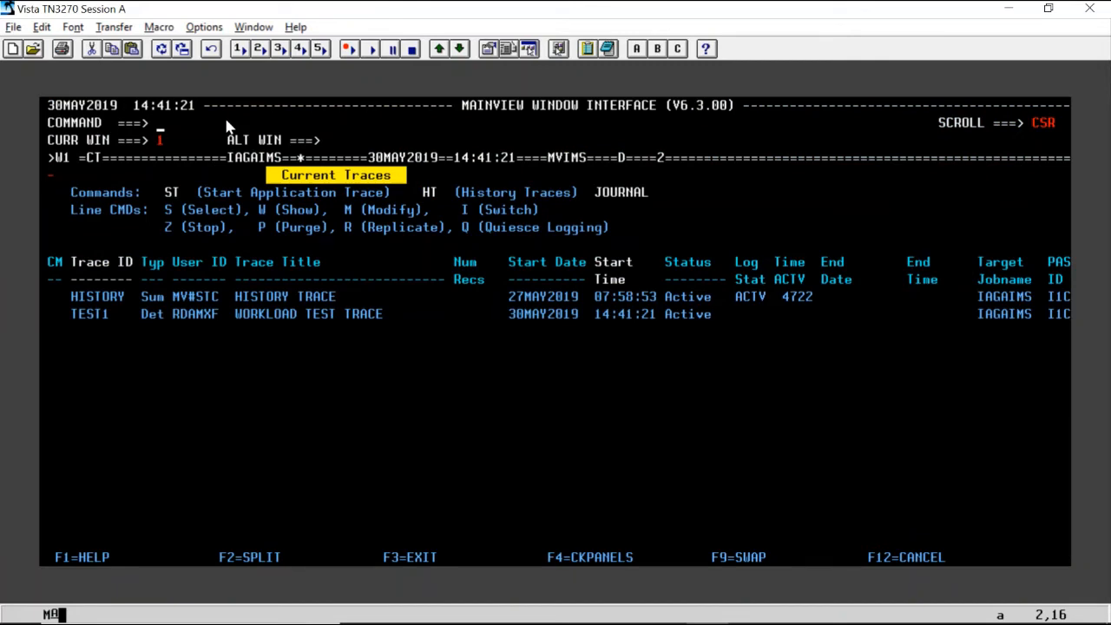
Examine the TEST1 entry's title, start time and status in Current Traces, and refresh the list.
{"action": "key", "text": "Down"}
{"action": "key", "text": "Down"}
{"action": "key", "text": "Down"}
{"action": "key", "text": "Down"}
{"action": "key", "text": "Down"}
{"action": "key", "text": "Down"}
{"action": "key", "text": "Down"}
{"action": "key", "text": "Down"}
{"action": "key", "text": "Down"}
{"action": "key", "text": "Down"}
{"action": "key", "text": "Down"}
{"action": "key", "text": "Left"}
{"action": "key", "text": "Left"}
{"action": "key", "text": "Left"}
{"action": "key", "text": "Left"}
{"action": "key", "text": "Left"}
{"action": "key", "text": "Left"}
{"action": "key", "text": "Left"}
{"action": "key", "text": "Left"}
{"action": "key", "text": "Left"}
{"action": "key", "text": "Left"}
{"action": "key", "text": "Left"}
{"action": "key", "text": "Left"}
{"action": "key", "text": "Left"}
{"action": "key", "text": "Left"}
{"action": "key", "text": "Down"}
{"action": "key", "text": "Up"}
{"action": "key", "text": "Up"}
{"action": "key", "text": "Right"}
{"action": "key", "text": "Right"}
{"action": "key", "text": "shift+Right"}
{"action": "key", "text": "shift+Right"}
{"action": "key", "text": "shift+Right"}
{"action": "key", "text": "shift+Right"}
{"action": "key", "text": "shift+Right"}
{"action": "key", "text": "Right"}
{"action": "key", "text": "Right"}
{"action": "key", "text": "Right"}
{"action": "key", "text": "Right"}
{"action": "key", "text": "Right"}
{"action": "key", "text": "Right"}
{"action": "key", "text": "Right"}
{"action": "key", "text": "Right"}
{"action": "key", "text": "Right"}
{"action": "key", "text": "Right"}
{"action": "key", "text": "Right"}
{"action": "key", "text": "Right"}
{"action": "key", "text": "Right"}
{"action": "key", "text": "Right"}
{"action": "key", "text": "Right"}
{"action": "key", "text": "Right"}
{"action": "key", "text": "Right"}
{"action": "key", "text": "Right"}
{"action": "key", "text": "Right"}
{"action": "key", "text": "Right"}
Check the record count column for the TEST1 trace and refresh Current Traces again.
{"action": "key", "text": "Right"}
{"action": "key", "text": "Right"}
{"action": "key", "text": "Right"}
{"action": "key", "text": "Right"}
{"action": "key", "text": "Right"}
{"action": "key", "text": "Right"}
{"action": "key", "text": "Right"}
{"action": "key", "text": "Right"}
{"action": "key", "text": "Right"}
{"action": "key", "text": "Right"}
{"action": "key", "text": "Right"}
{"action": "key", "text": "Right"}
{"action": "key", "text": "Right"}
{"action": "key", "text": "Right"}
{"action": "key", "text": "Right"}
{"action": "key", "text": "Right"}
{"action": "key", "text": "Right"}
{"action": "key", "text": "Right"}
{"action": "key", "text": "Right"}
{"action": "key", "text": "Right"}
{"action": "key", "text": "Up"}
{"action": "key", "text": "Up"}
{"action": "key", "text": "Down"}
{"action": "key", "text": "Down"}
{"action": "key", "text": "Left"}
{"action": "key", "text": "Left"}
{"action": "key", "text": "Left"}
{"action": "key", "text": "Left"}
{"action": "key", "text": "Return"}
{"action": "key", "text": "Return"}
{"action": "key", "text": "Down"}
{"action": "key", "text": "Down"}
{"action": "key", "text": "Down"}
{"action": "key", "text": "Down"}
{"action": "key", "text": "Down"}
{"action": "key", "text": "Down"}
{"action": "key", "text": "Down"}
{"action": "key", "text": "Down"}
{"action": "key", "text": "Down"}
{"action": "key", "text": "Down"}
{"action": "key", "text": "Right"}
{"action": "key", "text": "Right"}
{"action": "key", "text": "Right"}
{"action": "key", "text": "Right"}
{"action": "key", "text": "Right"}
{"action": "key", "text": "Right"}
{"action": "key", "text": "Right"}
{"action": "key", "text": "Right"}
{"action": "key", "text": "Right"}
{"action": "key", "text": "Right"}
{"action": "key", "text": "Right"}
{"action": "key", "text": "Right"}
{"action": "key", "text": "Right"}
{"action": "key", "text": "Right"}
{"action": "key", "text": "Right"}
{"action": "key", "text": "Right"}
{"action": "key", "text": "Right"}
{"action": "key", "text": "Right"}
{"action": "key", "text": "Right"}
{"action": "key", "text": "Right"}
{"action": "key", "text": "Right"}
{"action": "key", "text": "Right"}
{"action": "key", "text": "Right"}
{"action": "key", "text": "Right"}
{"action": "key", "text": "Right"}
{"action": "key", "text": "Right"}
{"action": "key", "text": "Right"}
{"action": "key", "text": "Right"}
{"action": "key", "text": "Right"}
{"action": "key", "text": "Right"}
{"action": "key", "text": "Right"}
{"action": "key", "text": "Right"}
{"action": "key", "text": "Right"}
{"action": "key", "text": "Right"}
{"action": "key", "text": "Right"}
{"action": "key", "text": "Right"}
{"action": "key", "text": "Right"}
{"action": "key", "text": "Right"}
{"action": "key", "text": "Right"}
{"action": "key", "text": "Right"}
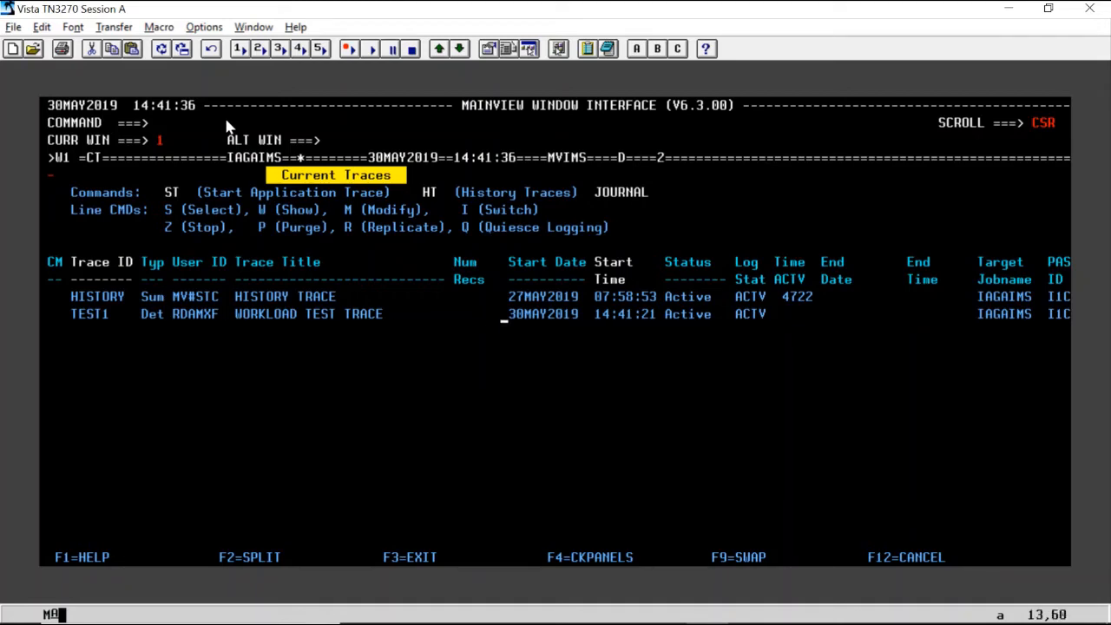
{"action": "key", "text": "Up"}
{"action": "key", "text": "Left"}
{"action": "key", "text": "Down"}
{"action": "key", "text": "Left"}
{"action": "key", "text": "Left"}
{"action": "key", "text": "Return"}
Display the further Current Traces columns, inspect TEST1's trace data set name and trace status, and return to the first columns.
{"action": "key", "text": "F11"}
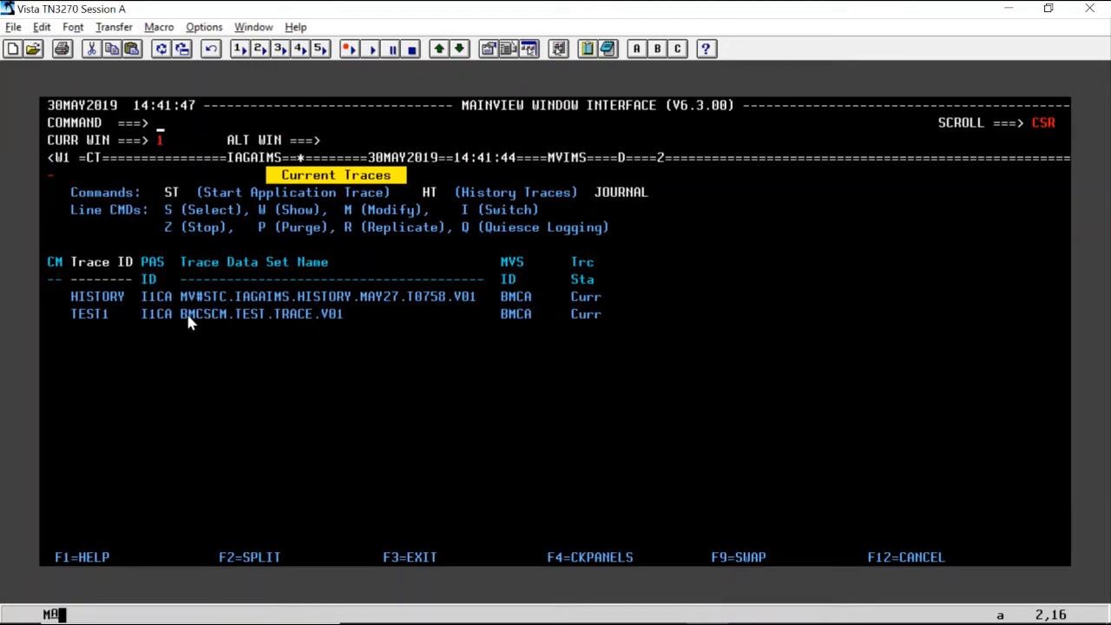
{"action": "left_click_drag", "start_coordinate": [187, 319], "coordinate": [297, 323]}
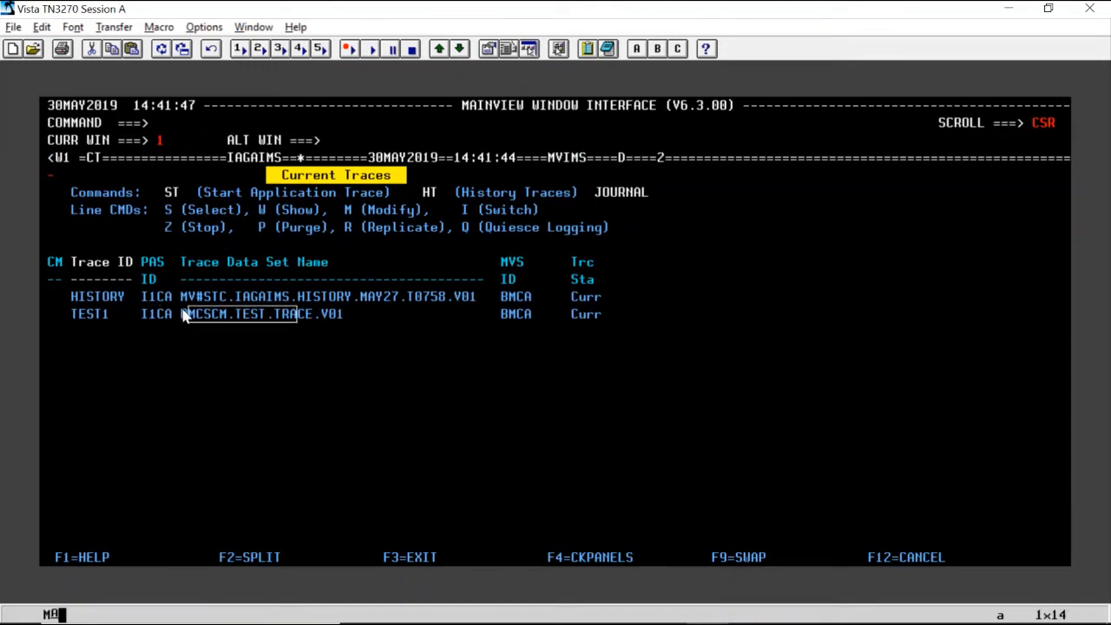
{"action": "left_click_drag", "start_coordinate": [184, 318], "coordinate": [599, 319]}
{"action": "key", "text": "Return"}
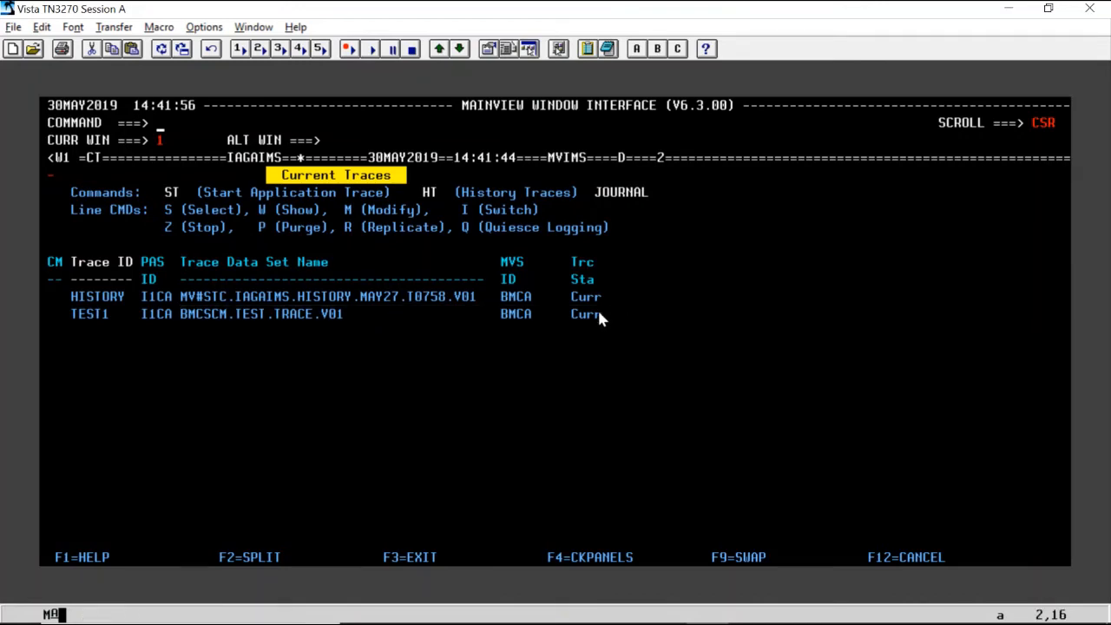
{"action": "key", "text": "F11"}
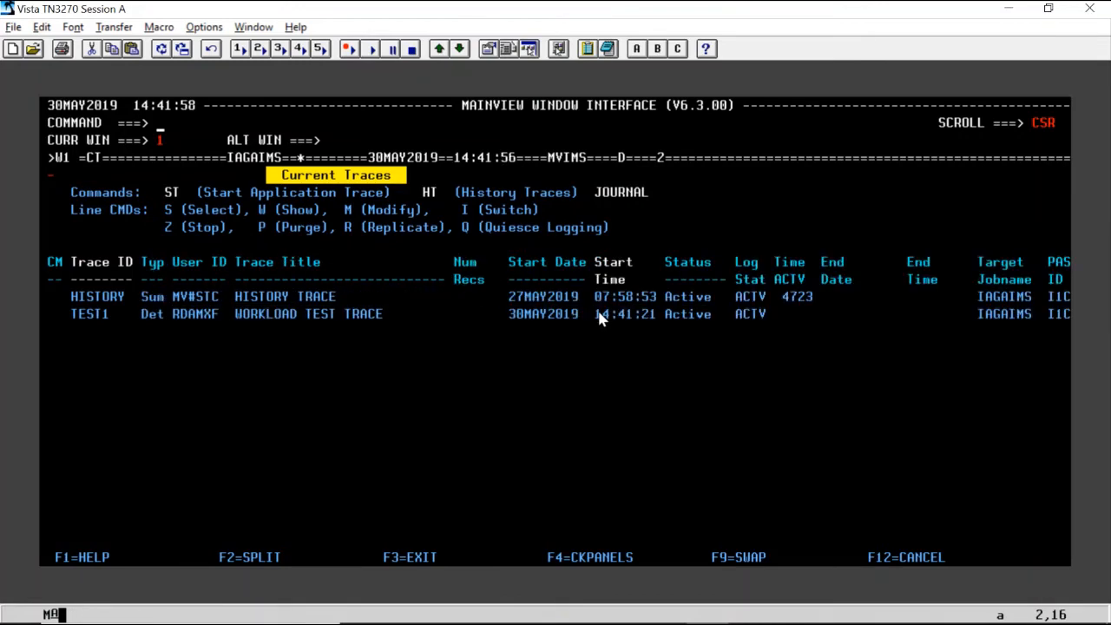
Issue the stop command for the TEST1 trace in Current Traces.
{"action": "key", "text": "Return"}
{"action": "key", "text": "Return"}
{"action": "key", "text": "Down"}
{"action": "key", "text": "Down"}
{"action": "key", "text": "Down"}
{"action": "key", "text": "Down"}
{"action": "key", "text": "Down"}
{"action": "key", "text": "Down"}
{"action": "key", "text": "Down"}
{"action": "key", "text": "Down"}
{"action": "key", "text": "Down"}
{"action": "key", "text": "Down"}
{"action": "key", "text": "Left"}
{"action": "key", "text": "Left"}
{"action": "key", "text": "Left"}
{"action": "key", "text": "Left"}
{"action": "key", "text": "Left"}
{"action": "key", "text": "Left"}
{"action": "key", "text": "Left"}
{"action": "key", "text": "Left"}
{"action": "key", "text": "Left"}
{"action": "key", "text": "Left"}
{"action": "key", "text": "Left"}
{"action": "key", "text": "Left"}
{"action": "key", "text": "Left"}
{"action": "key", "text": "Left"}
{"action": "key", "text": "Up"}
{"action": "key", "text": "Down"}
{"action": "key", "text": "Down"}
{"action": "type", "text": "z"}
{"action": "key", "text": "Return"}
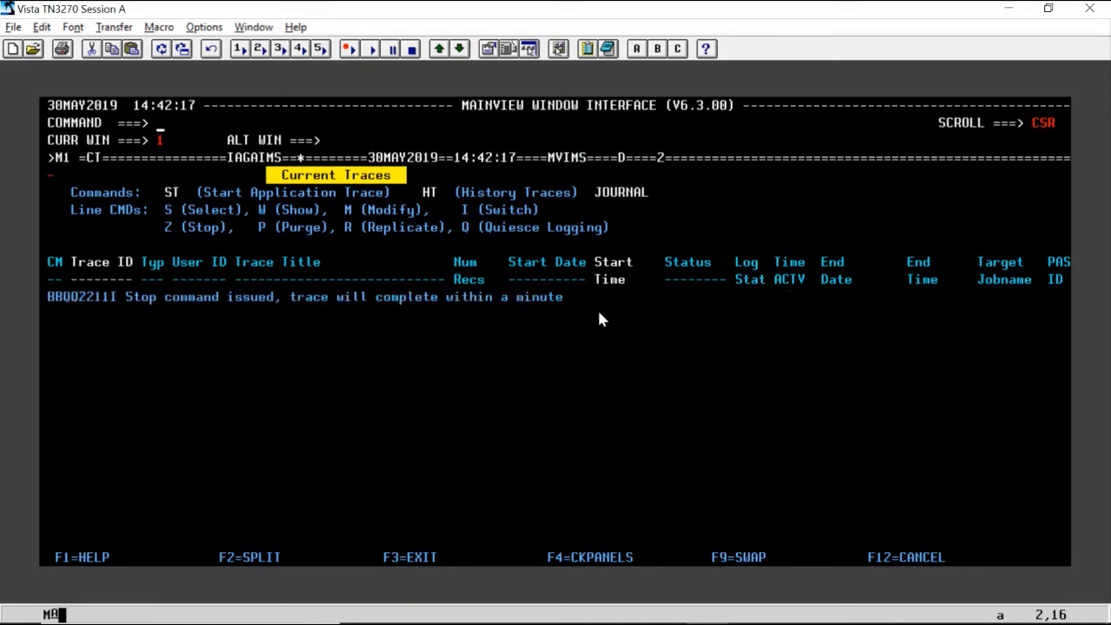
Redisplay the Current Traces list, check TEST1's log status and active time, and refresh the list.
{"action": "key", "text": "Down"}
{"action": "key", "text": "Down"}
{"action": "key", "text": "Down"}
{"action": "key", "text": "Down"}
{"action": "key", "text": "Down"}
{"action": "key", "text": "Down"}
{"action": "key", "text": "Down"}
{"action": "key", "text": "Down"}
{"action": "key", "text": "Down"}
{"action": "key", "text": "Down"}
{"action": "key", "text": "Right"}
{"action": "key", "text": "Right"}
{"action": "key", "text": "Right"}
{"action": "key", "text": "Right"}
{"action": "key", "text": "Right"}
{"action": "key", "text": "Right"}
{"action": "key", "text": "Right"}
{"action": "key", "text": "Right"}
{"action": "key", "text": "Right"}
{"action": "key", "text": "Right"}
{"action": "key", "text": "Right"}
{"action": "key", "text": "Right"}
{"action": "key", "text": "Right"}
{"action": "key", "text": "Right"}
{"action": "key", "text": "Right"}
{"action": "key", "text": "Right"}
{"action": "key", "text": "Right"}
{"action": "key", "text": "Right"}
{"action": "key", "text": "Right"}
{"action": "key", "text": "Right"}
{"action": "key", "text": "Right"}
{"action": "key", "text": "Return"}
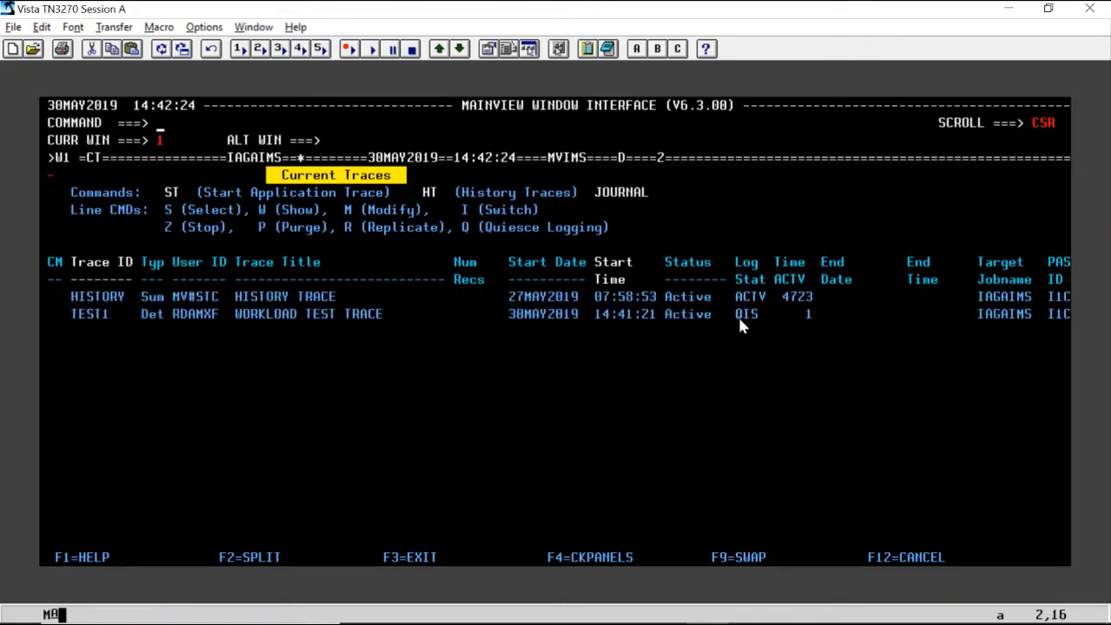
{"action": "left_click_drag", "start_coordinate": [739, 320], "coordinate": [773, 335]}
{"action": "left_click", "coordinate": [808, 321]}
{"action": "key", "text": "Return"}
{"action": "key", "text": "Return"}
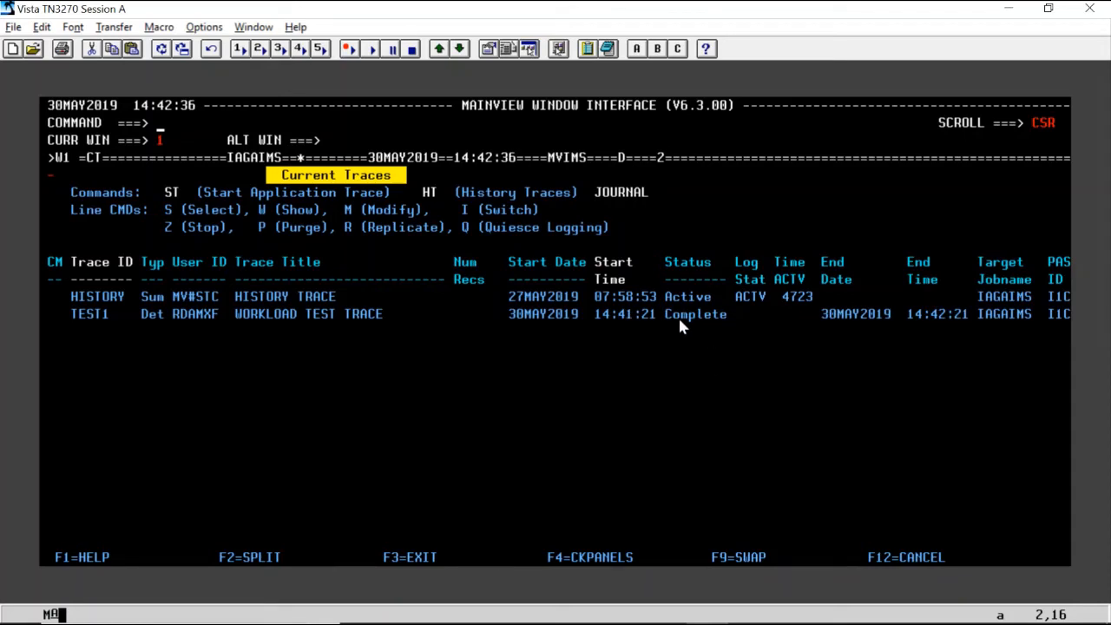
Examine TEST1's status, end date and end time, including the further Current Traces columns, and return to the first columns.
{"action": "left_click_drag", "start_coordinate": [671, 311], "coordinate": [748, 339]}
{"action": "left_click_drag", "start_coordinate": [825, 314], "coordinate": [980, 332]}
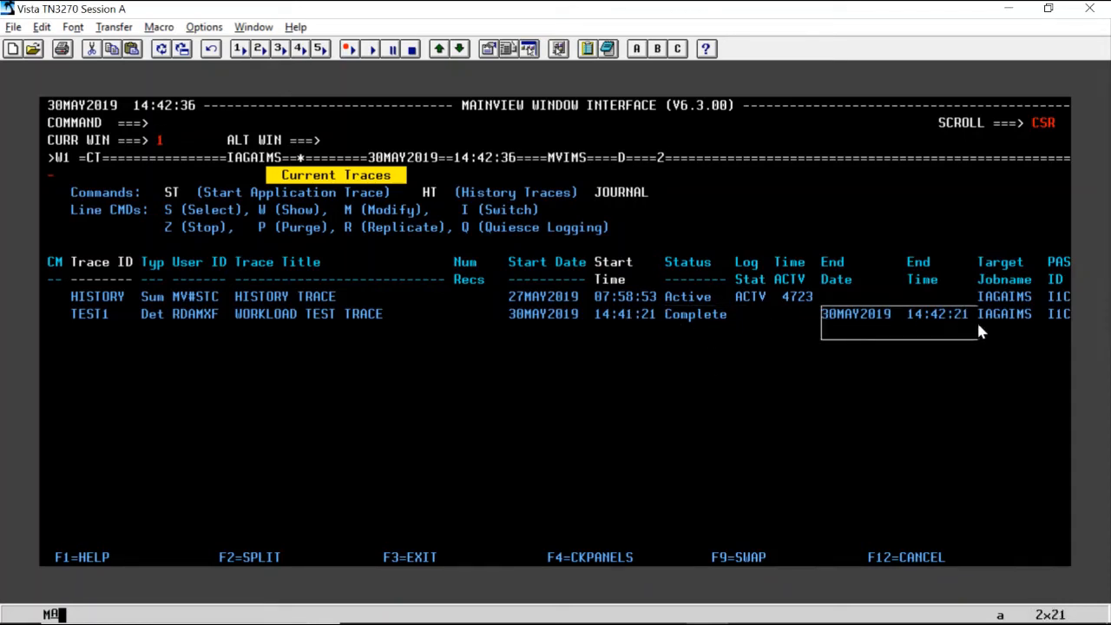
{"action": "key", "text": "F11"}
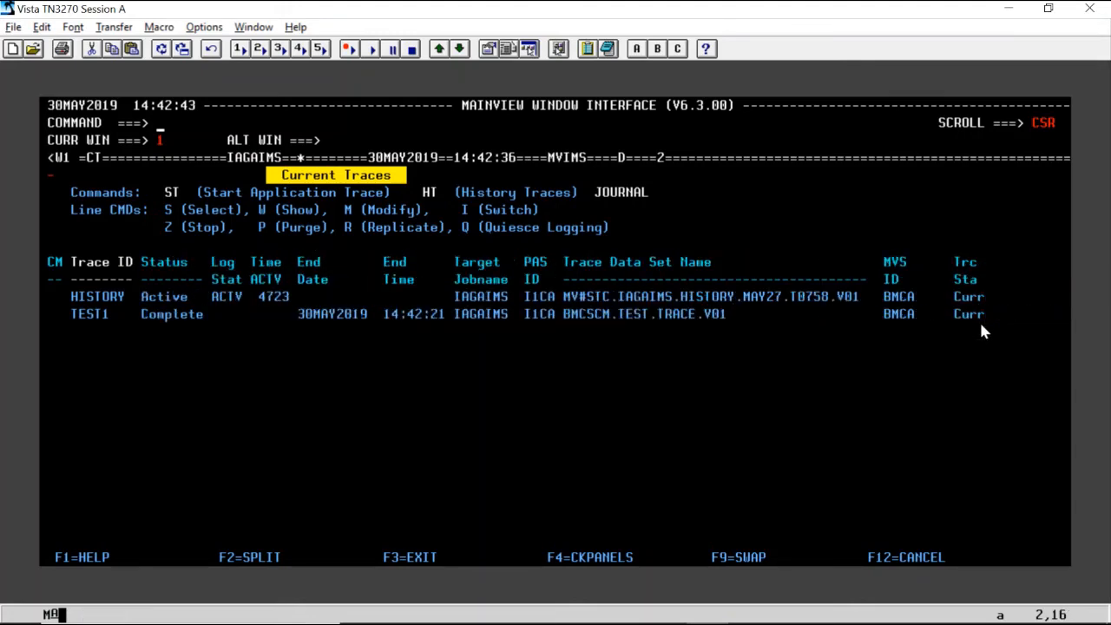
{"action": "key", "text": "F10"}
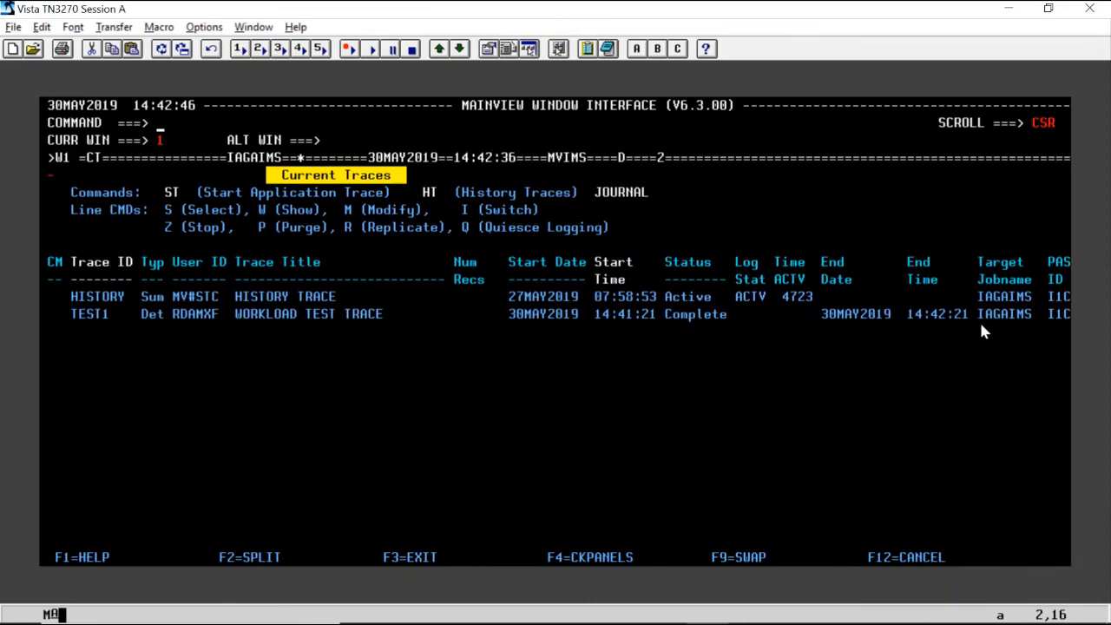
Switch from Current Traces to the History Traces list with the HT command.
{"action": "key", "text": "Return"}
{"action": "type", "text": "HT"}
{"action": "key", "text": "Return"}
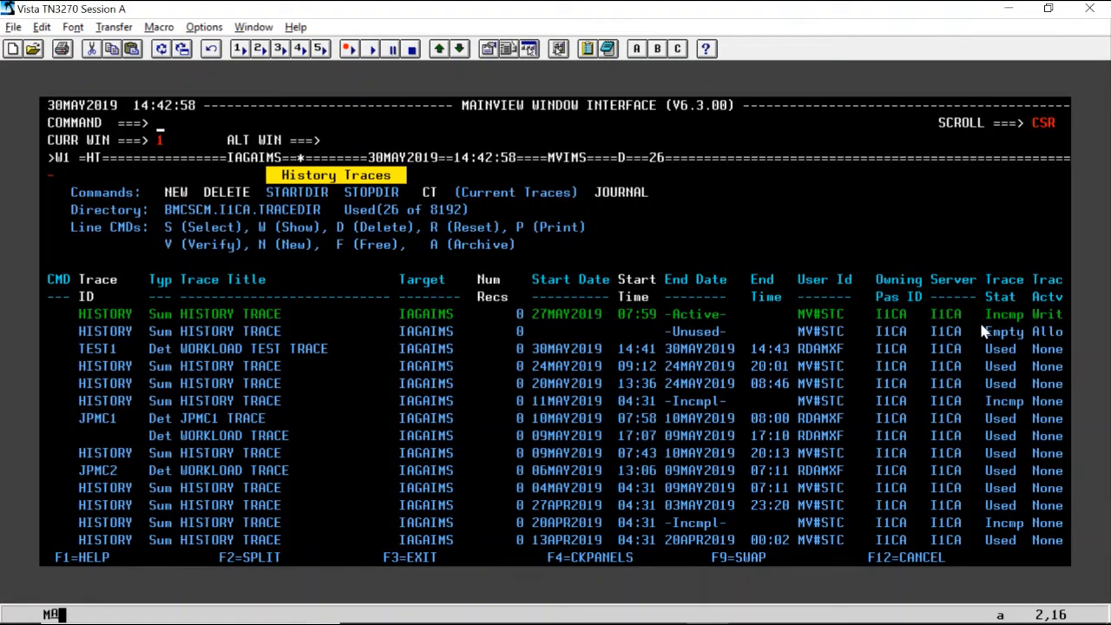
Select the HISTORY trace started 02MAR2019 at 04:30 near the end of History Traces to display its transaction summary.
{"action": "key", "text": "Down"}
{"action": "key", "text": "Down"}
{"action": "key", "text": "Down"}
{"action": "key", "text": "Down"}
{"action": "key", "text": "Down"}
{"action": "key", "text": "Down"}
{"action": "key", "text": "Down"}
{"action": "key", "text": "Down"}
{"action": "key", "text": "Left"}
{"action": "key", "text": "Left"}
{"action": "key", "text": "Left"}
{"action": "key", "text": "Left"}
{"action": "key", "text": "Left"}
{"action": "key", "text": "Left"}
{"action": "key", "text": "Left"}
{"action": "key", "text": "Left"}
{"action": "key", "text": "Left"}
{"action": "key", "text": "Left"}
{"action": "key", "text": "Left"}
{"action": "key", "text": "Left"}
{"action": "key", "text": "Right"}
{"action": "key", "text": "Right"}
{"action": "key", "text": "Right"}
{"action": "key", "text": "Right"}
{"action": "key", "text": "Right"}
{"action": "key", "text": "Right"}
{"action": "key", "text": "Right"}
{"action": "key", "text": "Right"}
{"action": "key", "text": "Right"}
{"action": "key", "text": "Right"}
{"action": "key", "text": "Right"}
{"action": "key", "text": "Right"}
{"action": "key", "text": "Right"}
{"action": "key", "text": "Right"}
{"action": "key", "text": "Right"}
{"action": "key", "text": "Right"}
{"action": "key", "text": "Right"}
{"action": "key", "text": "Right"}
{"action": "key", "text": "Right"}
{"action": "key", "text": "Right"}
{"action": "key", "text": "Left"}
{"action": "key", "text": "Left"}
{"action": "key", "text": "Left"}
{"action": "key", "text": "Left"}
{"action": "key", "text": "Left"}
{"action": "key", "text": "Left"}
{"action": "key", "text": "Left"}
{"action": "key", "text": "Left"}
{"action": "key", "text": "Left"}
{"action": "key", "text": "Left"}
{"action": "key", "text": "Left"}
{"action": "key", "text": "Left"}
{"action": "key", "text": "Left"}
{"action": "key", "text": "Left"}
{"action": "key", "text": "Left"}
{"action": "key", "text": "Left"}
{"action": "key", "text": "Left"}
{"action": "key", "text": "Left"}
{"action": "key", "text": "Left"}
{"action": "key", "text": "Left"}
{"action": "key", "text": "F8"}
{"action": "key", "text": "F8"}
{"action": "key", "text": "Down"}
{"action": "key", "text": "Down"}
{"action": "key", "text": "Down"}
{"action": "key", "text": "Down"}
{"action": "key", "text": "Down"}
{"action": "key", "text": "Down"}
{"action": "key", "text": "Down"}
{"action": "key", "text": "Down"}
{"action": "key", "text": "Down"}
{"action": "key", "text": "Down"}
{"action": "key", "text": "Down"}
{"action": "key", "text": "Down"}
{"action": "key", "text": "Down"}
{"action": "key", "text": "Down"}
{"action": "key", "text": "Down"}
{"action": "key", "text": "Down"}
{"action": "key", "text": "Down"}
{"action": "key", "text": "Down"}
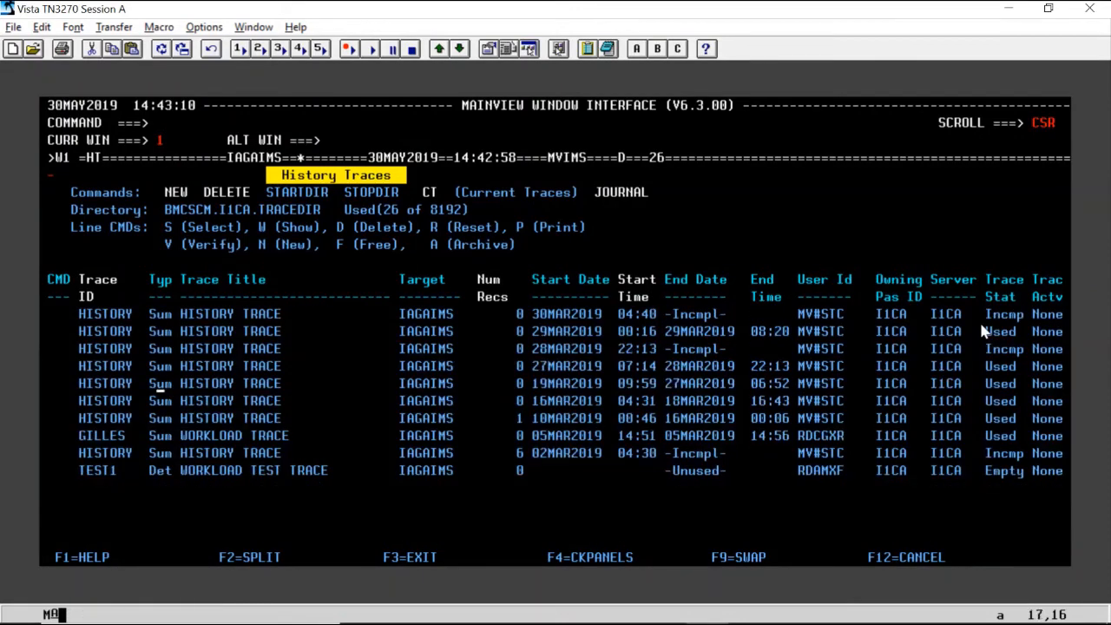
{"action": "key", "text": "Left"}
{"action": "key", "text": "Left"}
{"action": "key", "text": "Left"}
{"action": "key", "text": "Left"}
{"action": "key", "text": "Left"}
{"action": "key", "text": "Left"}
{"action": "key", "text": "Left"}
{"action": "key", "text": "Left"}
{"action": "key", "text": "Left"}
{"action": "key", "text": "Left"}
{"action": "key", "text": "Left"}
{"action": "key", "text": "Left"}
{"action": "key", "text": "Left"}
{"action": "key", "text": "Left"}
{"action": "key", "text": "Right"}
{"action": "key", "text": "Left"}
{"action": "key", "text": "Right"}
{"action": "key", "text": "Right"}
{"action": "key", "text": "Right"}
{"action": "key", "text": "Right"}
{"action": "key", "text": "Right"}
{"action": "key", "text": "Right"}
{"action": "key", "text": "Right"}
{"action": "key", "text": "Right"}
{"action": "key", "text": "Right"}
{"action": "key", "text": "Right"}
{"action": "key", "text": "Right"}
{"action": "key", "text": "Right"}
{"action": "key", "text": "Right"}
{"action": "key", "text": "Right"}
{"action": "key", "text": "Right"}
{"action": "key", "text": "Right"}
{"action": "key", "text": "Right"}
{"action": "key", "text": "Right"}
{"action": "key", "text": "Right"}
{"action": "key", "text": "Right"}
{"action": "key", "text": "Right"}
{"action": "key", "text": "Right"}
{"action": "key", "text": "Right"}
{"action": "key", "text": "Right"}
{"action": "key", "text": "Right"}
{"action": "key", "text": "Right"}
{"action": "key", "text": "Right"}
{"action": "key", "text": "Right"}
{"action": "key", "text": "Right"}
{"action": "key", "text": "Right"}
{"action": "key", "text": "Left"}
{"action": "key", "text": "Left"}
{"action": "key", "text": "Left"}
{"action": "key", "text": "Left"}
{"action": "key", "text": "Left"}
{"action": "key", "text": "Left"}
{"action": "key", "text": "Left"}
{"action": "key", "text": "Left"}
{"action": "key", "text": "Left"}
{"action": "key", "text": "Left"}
{"action": "key", "text": "Left"}
{"action": "key", "text": "Left"}
{"action": "key", "text": "Left"}
{"action": "key", "text": "Left"}
{"action": "key", "text": "Left"}
{"action": "key", "text": "Left"}
{"action": "key", "text": "Left"}
{"action": "key", "text": "Left"}
{"action": "key", "text": "Left"}
{"action": "key", "text": "Left"}
{"action": "key", "text": "Left"}
{"action": "key", "text": "Left"}
{"action": "key", "text": "Left"}
{"action": "key", "text": "Left"}
{"action": "key", "text": "Left"}
{"action": "key", "text": "Left"}
{"action": "key", "text": "Left"}
{"action": "key", "text": "Left"}
{"action": "key", "text": "Left"}
{"action": "key", "text": "Left"}
{"action": "key", "text": "Left"}
{"action": "key", "text": "Left"}
{"action": "key", "text": "Left"}
{"action": "key", "text": "Left"}
{"action": "key", "text": "Left"}
{"action": "key", "text": "Left"}
{"action": "key", "text": "Left"}
{"action": "key", "text": "Left"}
{"action": "key", "text": "Left"}
{"action": "type", "text": "s"}
{"action": "key", "text": "Return"}
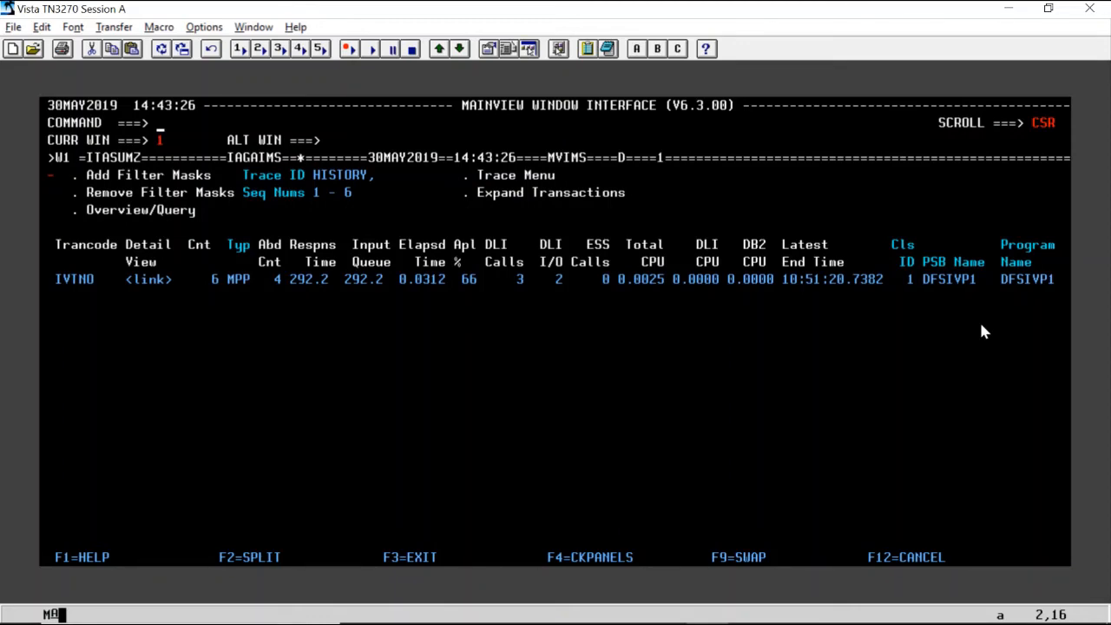
Inspect the further timing, date and IMS columns of the IVTNO transaction summary, and return to the first columns.
{"action": "key", "text": "F11"}
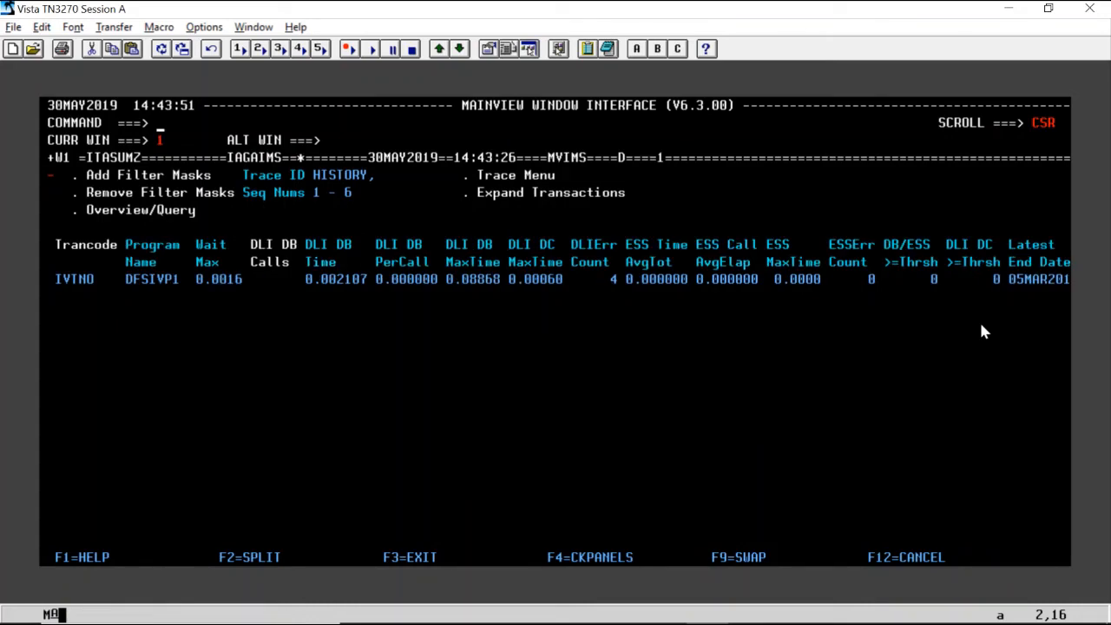
{"action": "key", "text": "F11"}
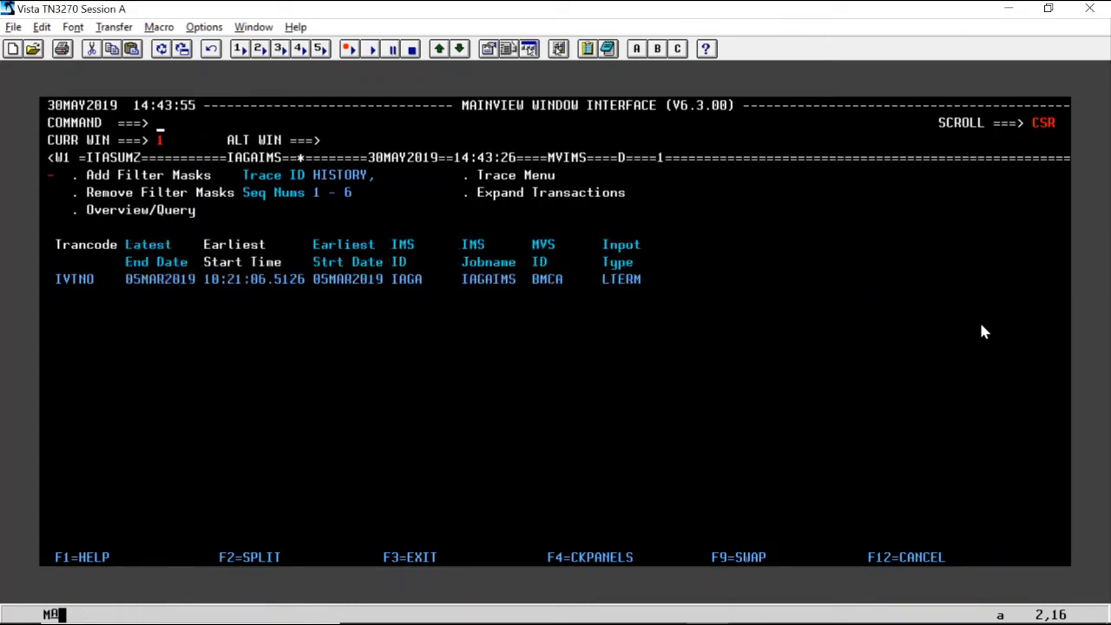
{"action": "key", "text": "F10"}
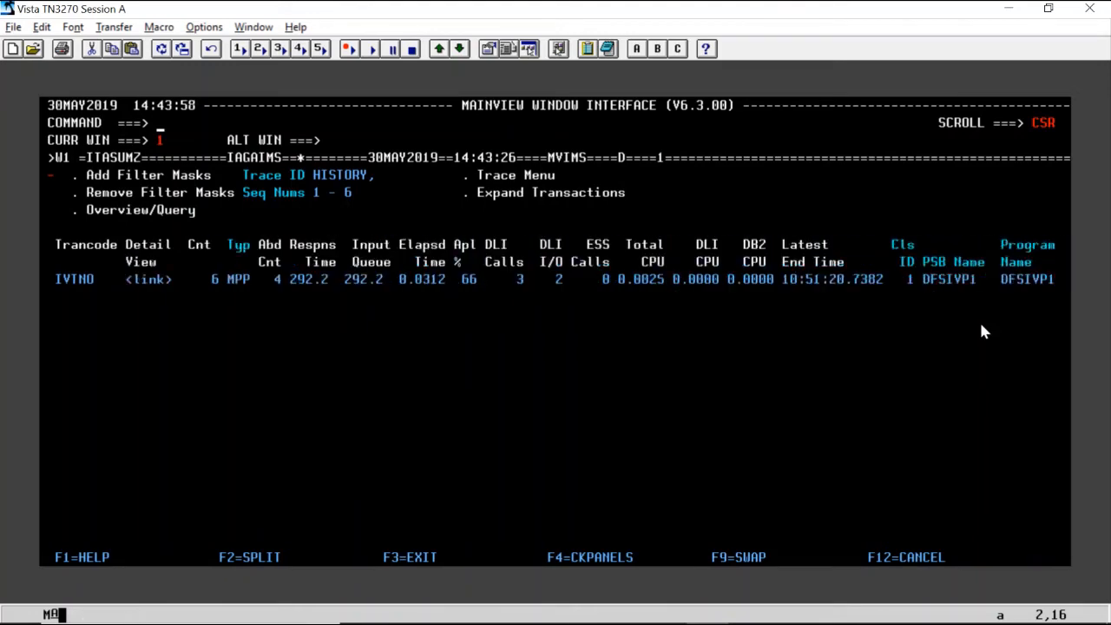
Expand the summarized transactions of the HISTORY trace into individual IVTNO entries.
{"action": "left_click", "coordinate": [372, 427]}
{"action": "left_click", "coordinate": [492, 198]}
{"action": "key", "text": "Left"}
{"action": "key", "text": "Return"}
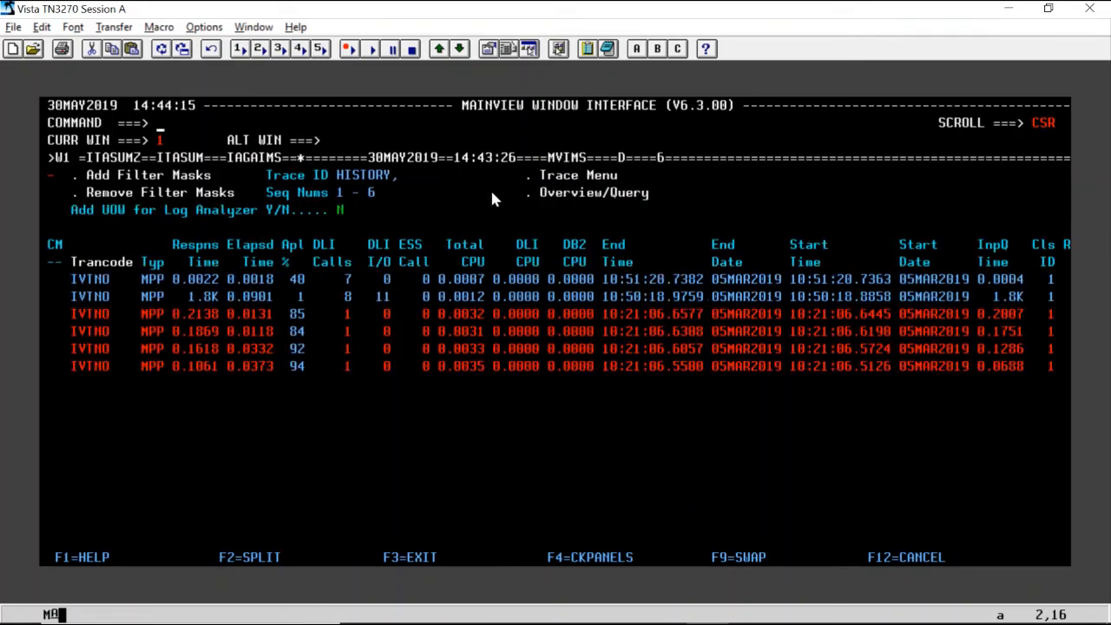
Review the individual IVTNO transactions, leave the transaction views and return to History Traces.
{"action": "key", "text": "Down"}
{"action": "key", "text": "Down"}
{"action": "key", "text": "Down"}
{"action": "key", "text": "Down"}
{"action": "key", "text": "Down"}
{"action": "key", "text": "Down"}
{"action": "key", "text": "Down"}
{"action": "key", "text": "Down"}
{"action": "key", "text": "Down"}
{"action": "key", "text": "Right"}
{"action": "key", "text": "Up"}
{"action": "key", "text": "Right"}
{"action": "key", "text": "Right"}
{"action": "key", "text": "Right"}
{"action": "key", "text": "Right"}
{"action": "key", "text": "Right"}
{"action": "key", "text": "Right"}
{"action": "key", "text": "Right"}
{"action": "key", "text": "Right"}
{"action": "key", "text": "Right"}
{"action": "key", "text": "Right"}
{"action": "key", "text": "Right"}
{"action": "key", "text": "Right"}
{"action": "key", "text": "Right"}
{"action": "key", "text": "Right"}
{"action": "key", "text": "Right"}
{"action": "key", "text": "Right"}
{"action": "key", "text": "Right"}
{"action": "key", "text": "Right"}
{"action": "key", "text": "Right"}
{"action": "key", "text": "Right"}
{"action": "key", "text": "Up"}
{"action": "key", "text": "Up"}
{"action": "key", "text": "Up"}
{"action": "key", "text": "Up"}
{"action": "key", "text": "Up"}
{"action": "key", "text": "Up"}
{"action": "key", "text": "Up"}
{"action": "key", "text": "Up"}
{"action": "key", "text": "Left"}
{"action": "key", "text": "Left"}
{"action": "key", "text": "Left"}
{"action": "key", "text": "Left"}
{"action": "key", "text": "Left"}
{"action": "key", "text": "Left"}
{"action": "key", "text": "Left"}
{"action": "key", "text": "Left"}
{"action": "key", "text": "Left"}
{"action": "key", "text": "Left"}
{"action": "key", "text": "Left"}
{"action": "key", "text": "Left"}
{"action": "key", "text": "Left"}
{"action": "key", "text": "Left"}
{"action": "key", "text": "Left"}
{"action": "key", "text": "Left"}
{"action": "key", "text": "Left"}
{"action": "key", "text": "Left"}
{"action": "key", "text": "Left"}
{"action": "key", "text": "Left"}
{"action": "key", "text": "Left"}
{"action": "key", "text": "Return"}
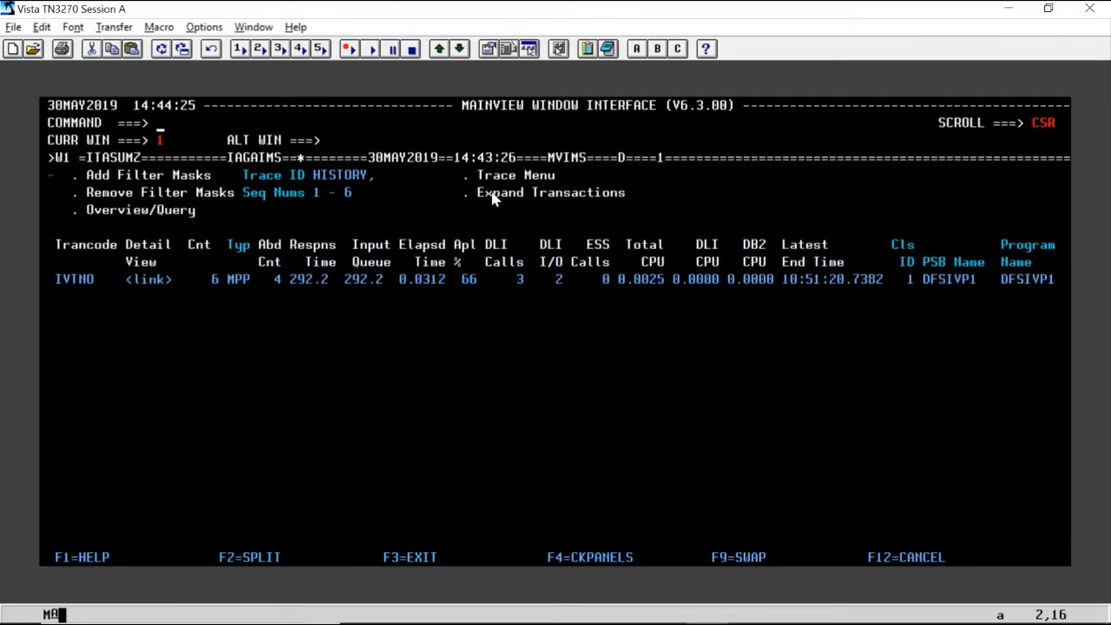
{"action": "key", "text": "F3"}
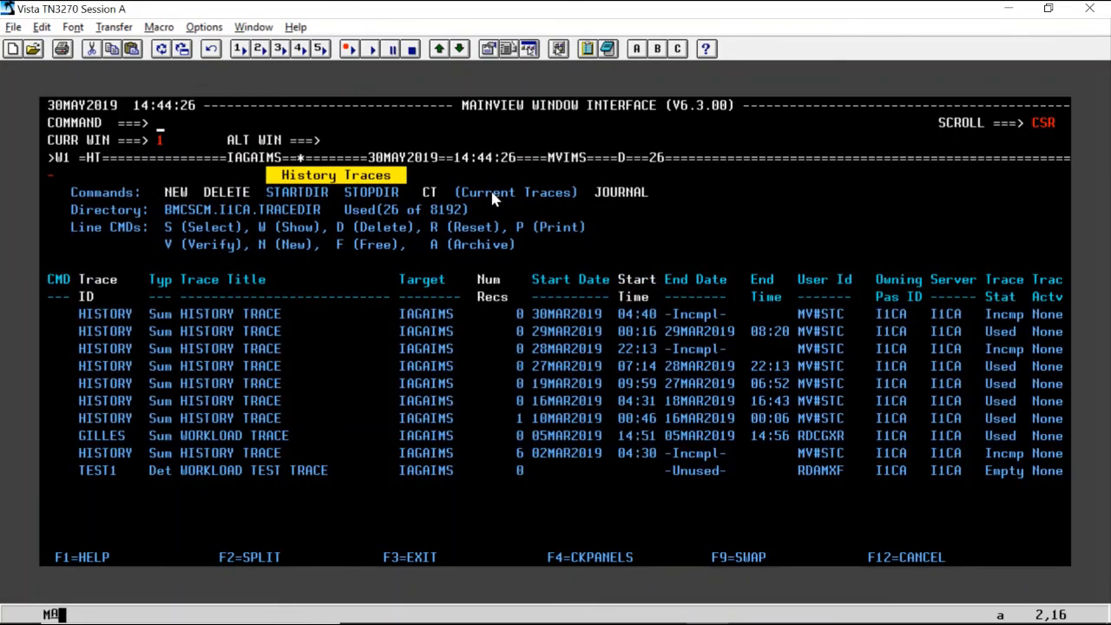
Try to delete the TEST1 directory entry started 30MAY2019 at 14:41, together with its trace log data set.
{"action": "key", "text": "Right"}
{"action": "key", "text": "Right"}
{"action": "key", "text": "Right"}
{"action": "key", "text": "Return"}
{"action": "key", "text": "Down"}
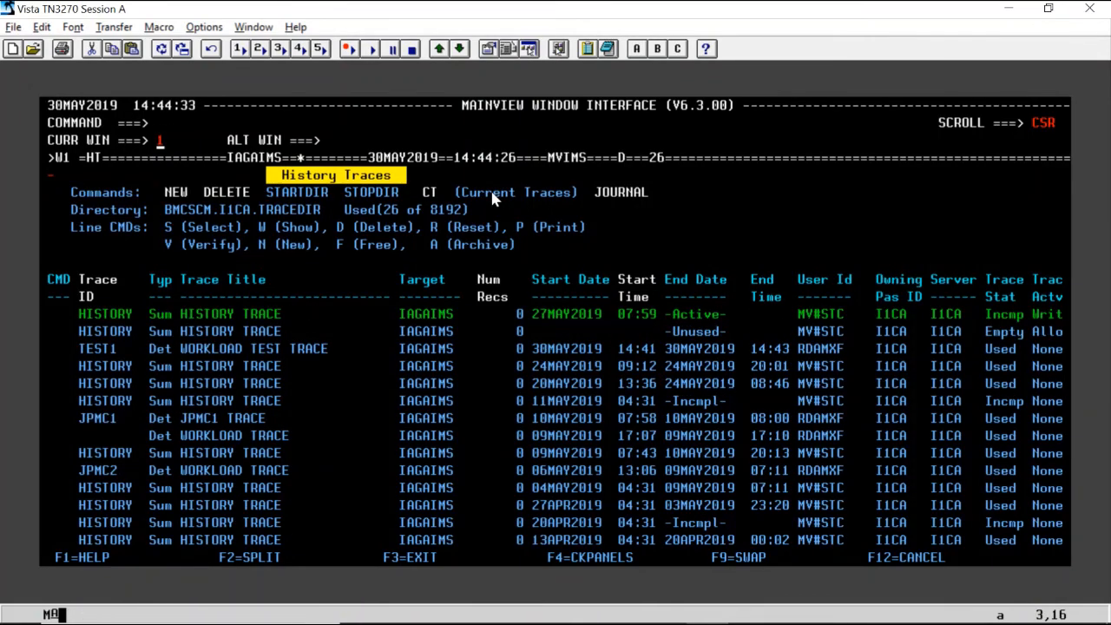
{"action": "key", "text": "Down"}
{"action": "key", "text": "Down"}
{"action": "key", "text": "Down"}
{"action": "key", "text": "Down"}
{"action": "key", "text": "Down"}
{"action": "key", "text": "Down"}
{"action": "key", "text": "Down"}
{"action": "key", "text": "Down"}
{"action": "key", "text": "Down"}
{"action": "key", "text": "Down"}
{"action": "key", "text": "Down"}
{"action": "key", "text": "Down"}
{"action": "key", "text": "Left"}
{"action": "key", "text": "Left"}
{"action": "key", "text": "Left"}
{"action": "key", "text": "Left"}
{"action": "key", "text": "Left"}
{"action": "key", "text": "Left"}
{"action": "key", "text": "Left"}
{"action": "key", "text": "Left"}
{"action": "key", "text": "Left"}
{"action": "key", "text": "Left"}
{"action": "key", "text": "Left"}
{"action": "key", "text": "Left"}
{"action": "key", "text": "Left"}
{"action": "key", "text": "Left"}
{"action": "type", "text": "d"}
{"action": "key", "text": "Return"}
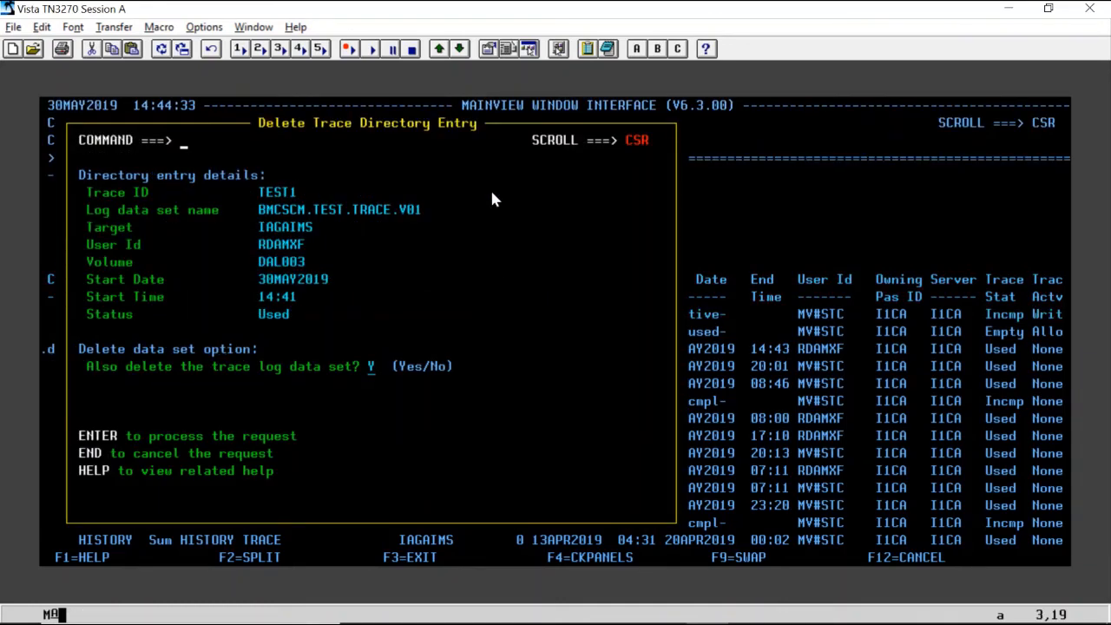
{"action": "key", "text": "Return"}
Delete the used TEST1 trace directory entry and its log data set BMCSCM.TEST.TRACE.V01, with the data set option at Y.
{"action": "key", "text": "Down"}
{"action": "key", "text": "Down"}
{"action": "key", "text": "Down"}
{"action": "key", "text": "Down"}
{"action": "key", "text": "Down"}
{"action": "key", "text": "Down"}
{"action": "key", "text": "Down"}
{"action": "key", "text": "Down"}
{"action": "key", "text": "Down"}
{"action": "key", "text": "Down"}
{"action": "key", "text": "Down"}
{"action": "key", "text": "Down"}
{"action": "key", "text": "Down"}
{"action": "key", "text": "Left"}
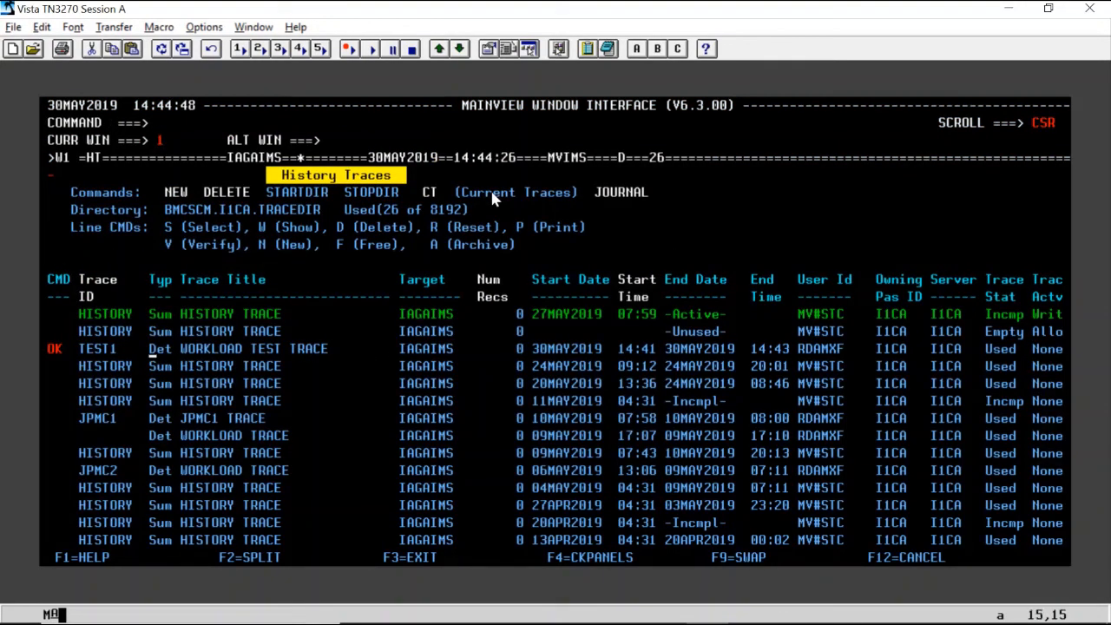
{"action": "key", "text": "shift+Tab"}
{"action": "type", "text": "d"}
{"action": "key", "text": "Return"}
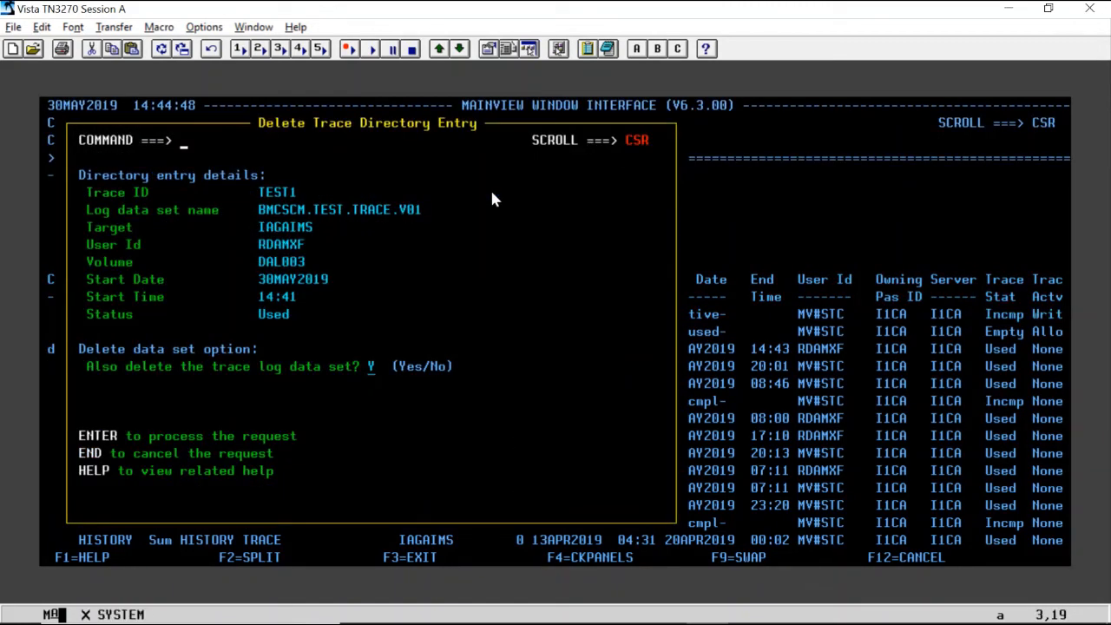
{"action": "key", "text": "Return"}
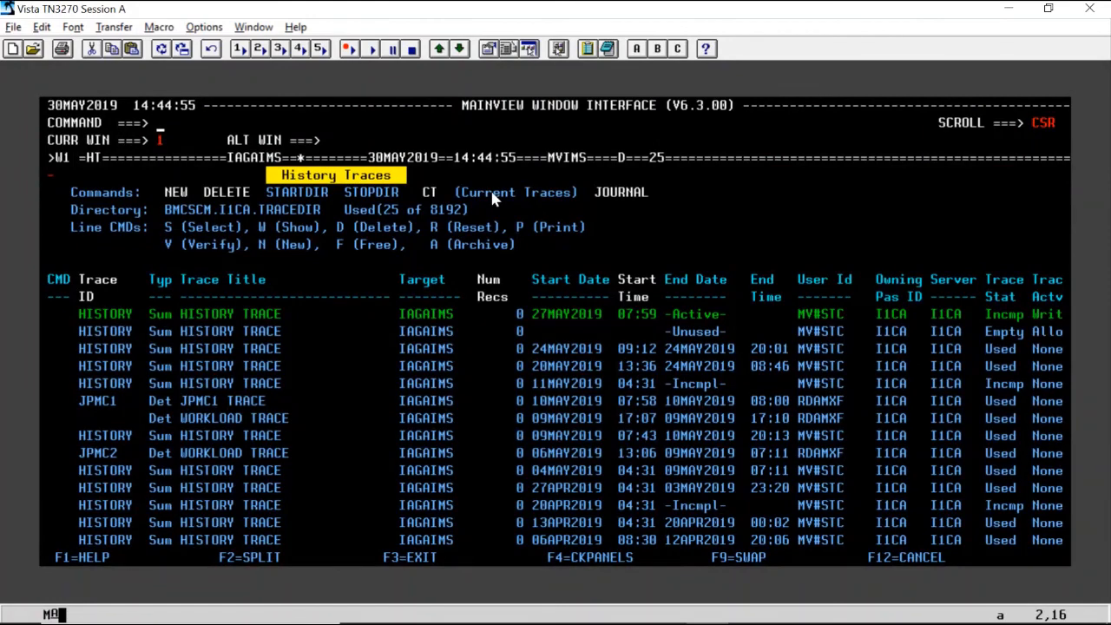